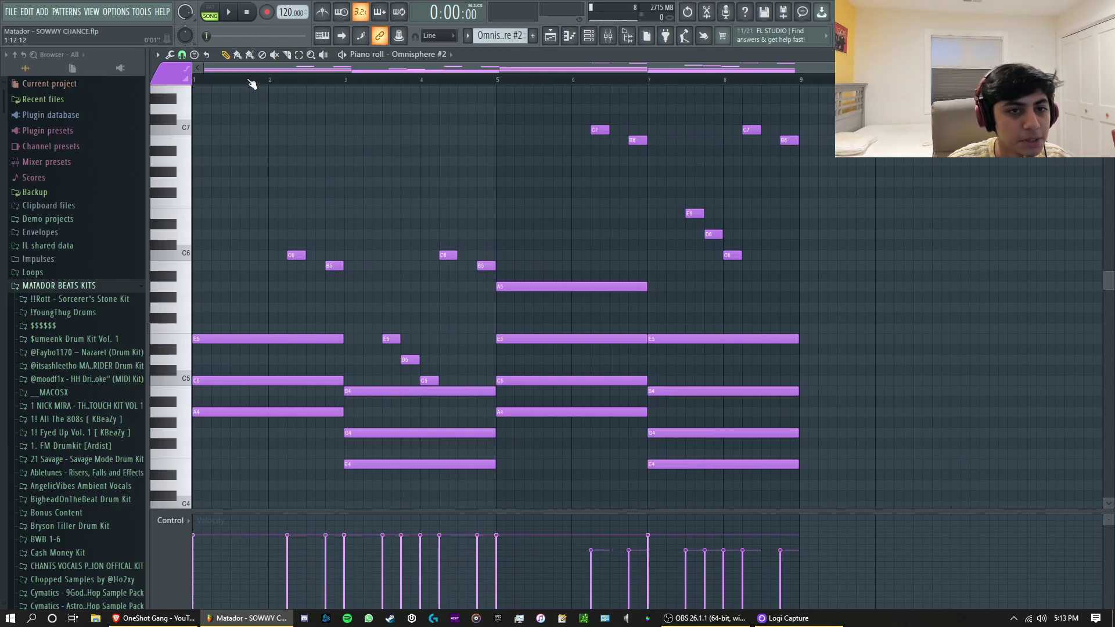
Step: Play the Omnisphere #2 melody in the piano roll from the beginning through bar 8
left_click(197, 80)
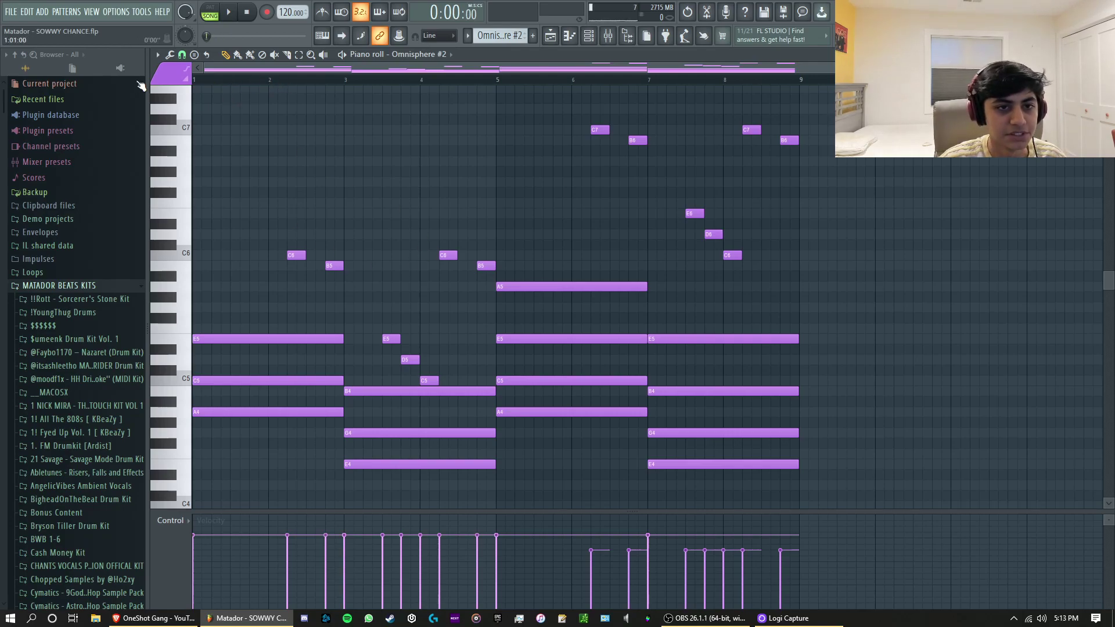
scroll(301, 145, "down", 1)
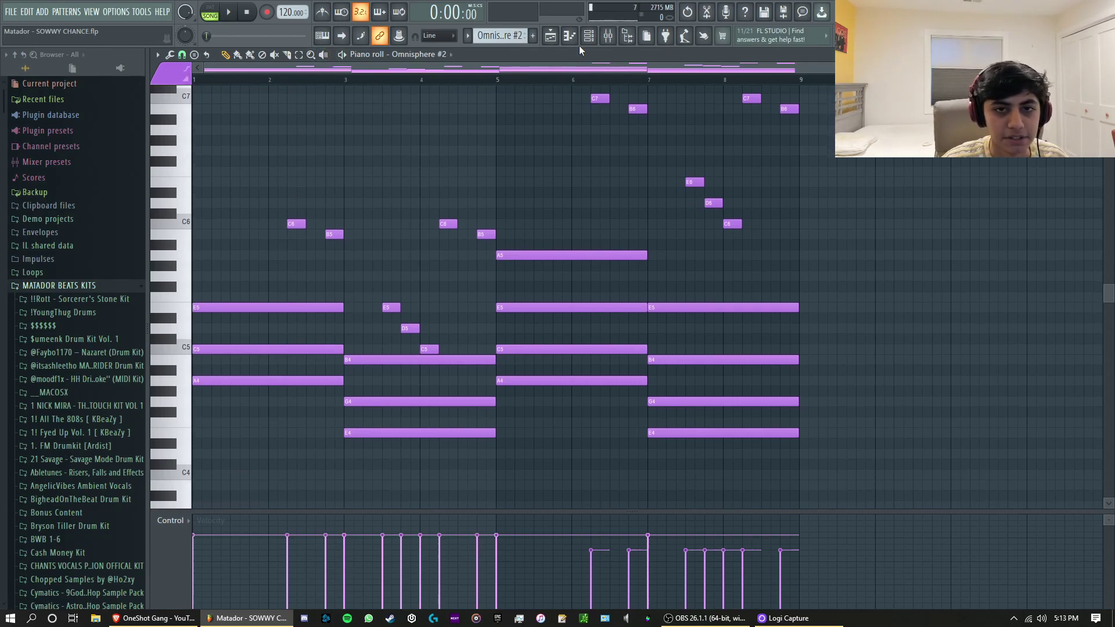
left_click(607, 35)
key("F9")
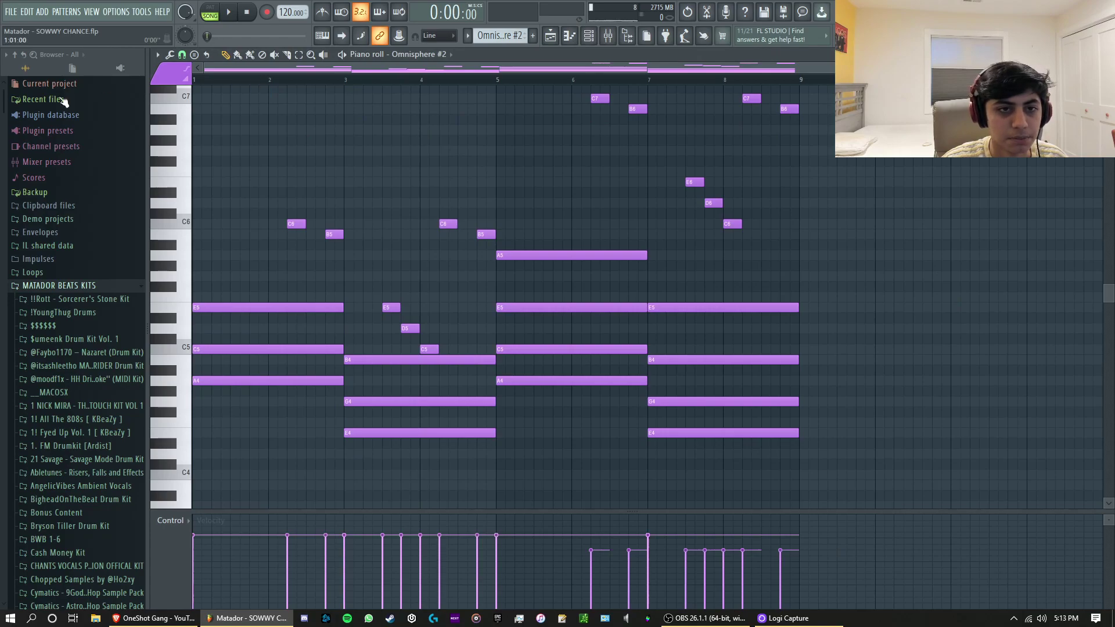
key("space")
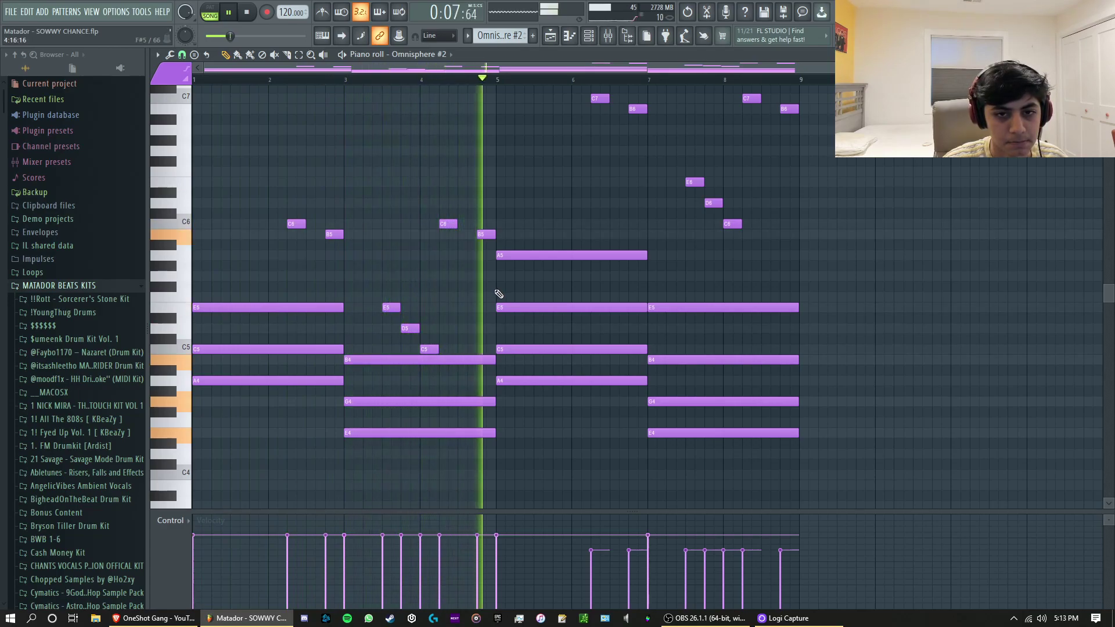
scroll(739, 273, "up", 3)
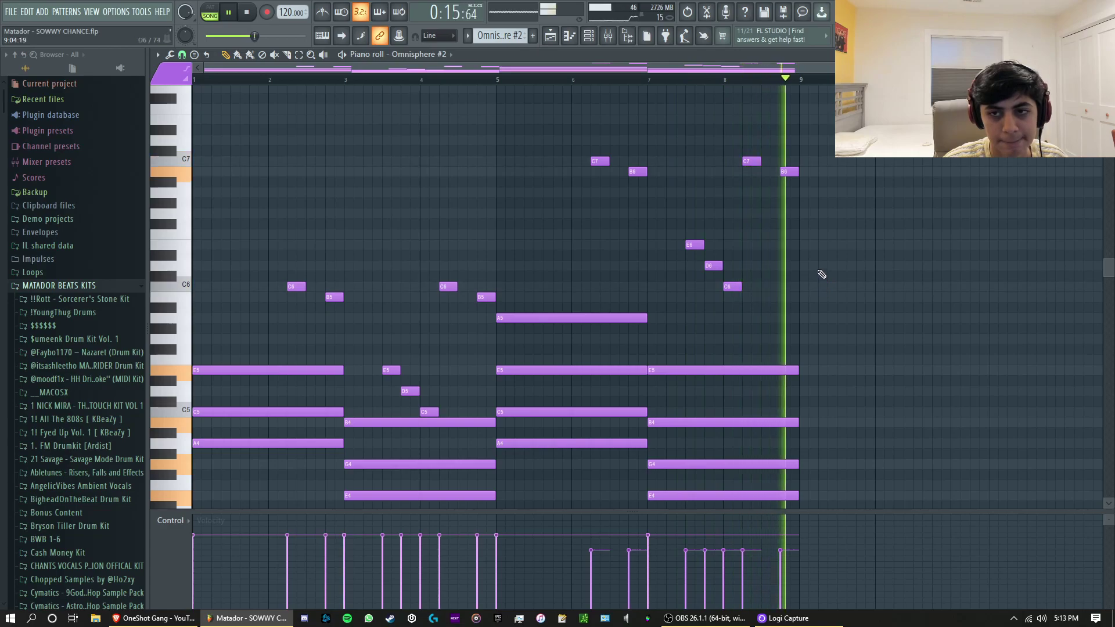
key("space")
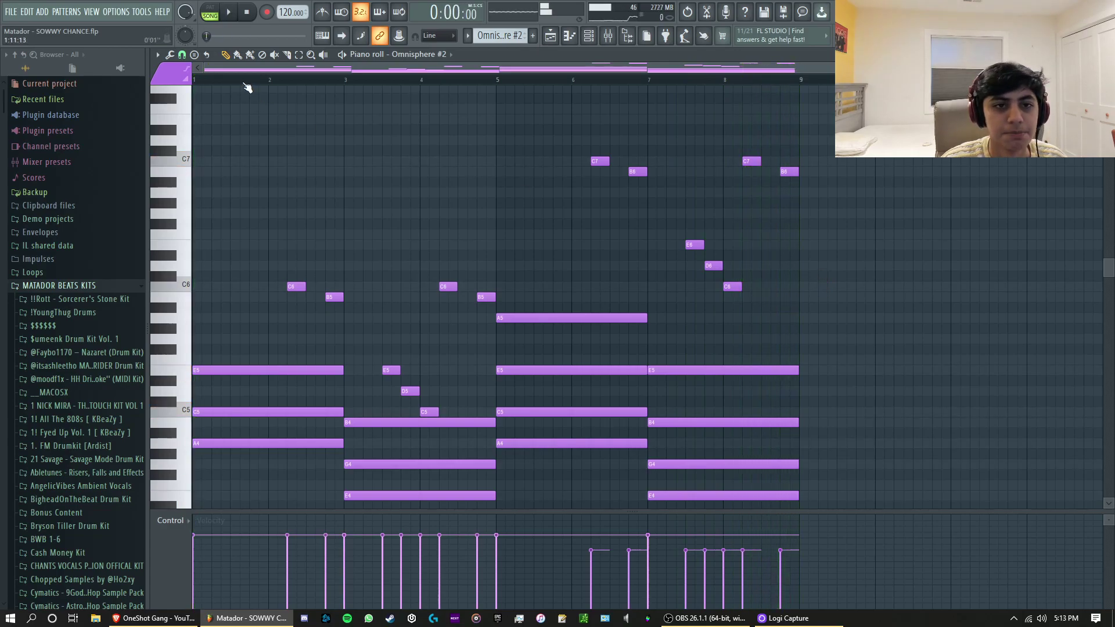
Step: Review the Omnisphere #2 instrument patch and the curve of the Fruity parametric EQ 2 on its mixer track
left_click(588, 36)
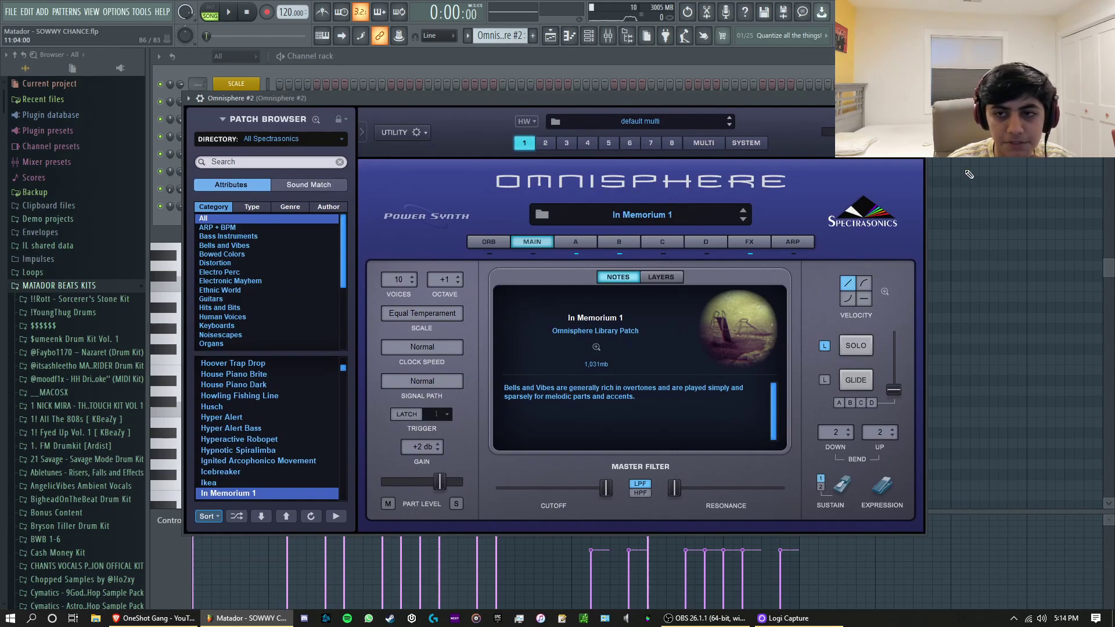
left_click(980, 305)
left_click(608, 35)
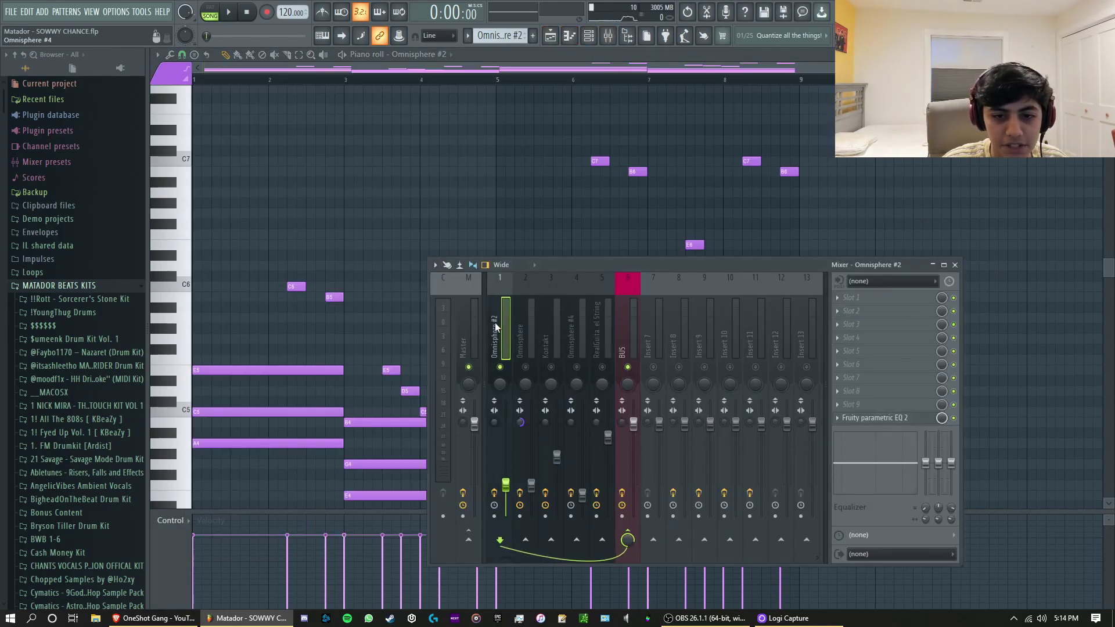
left_click(874, 418)
left_click_drag(301, 314, 318, 342)
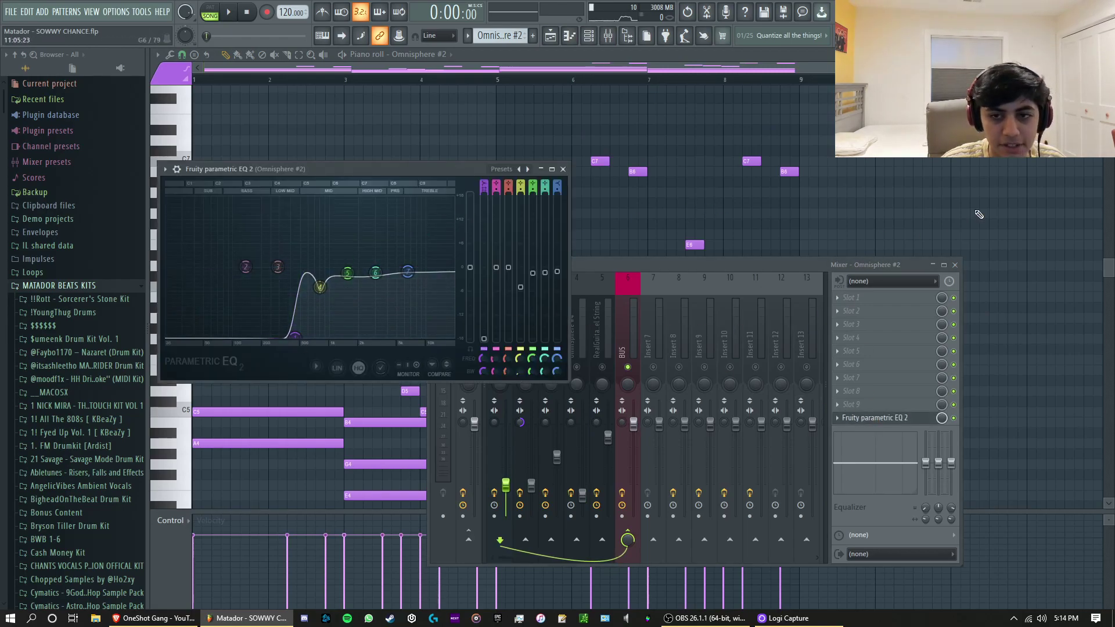
left_click_drag(319, 287, 321, 269)
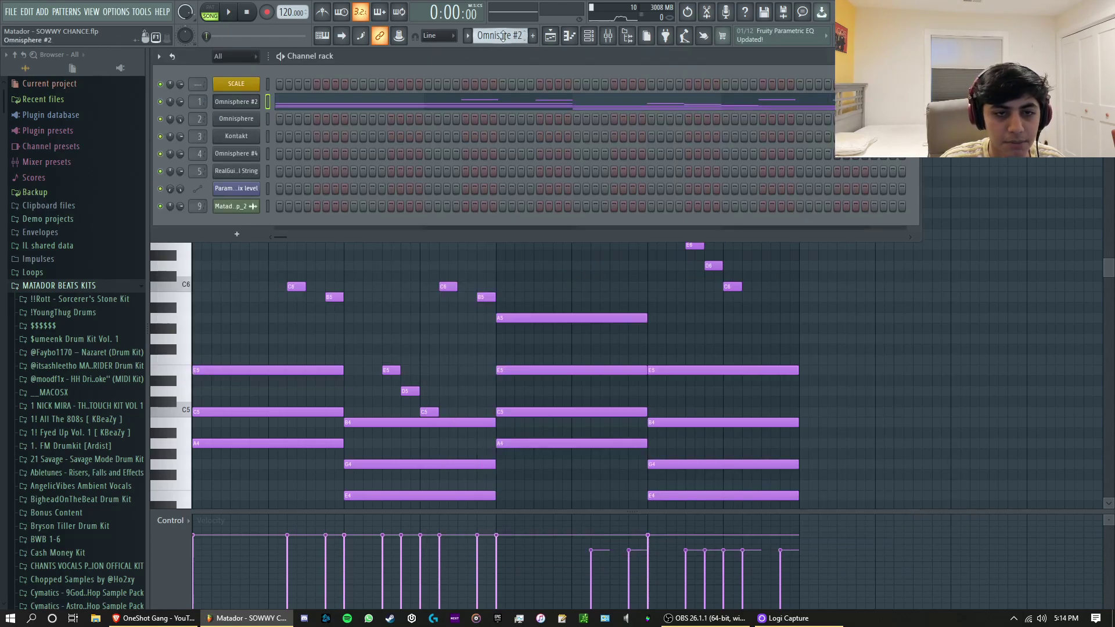
Step: Open the Omnisphere channel's notes in the piano roll and switch playback to pattern mode
scroll(503, 36, "down", 1)
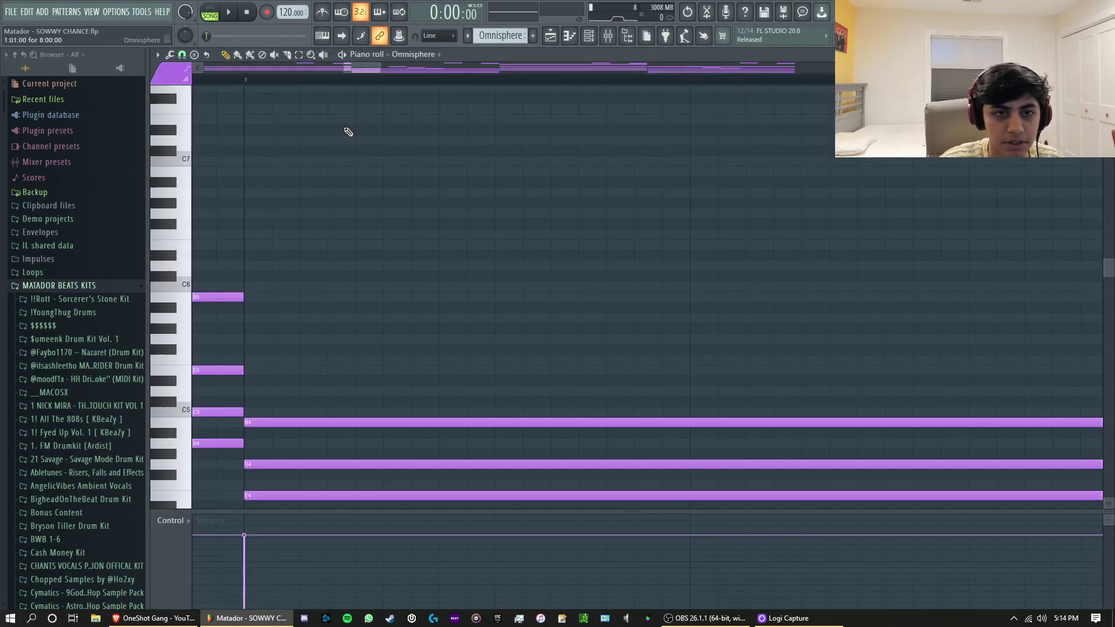
key("l")
key("space")
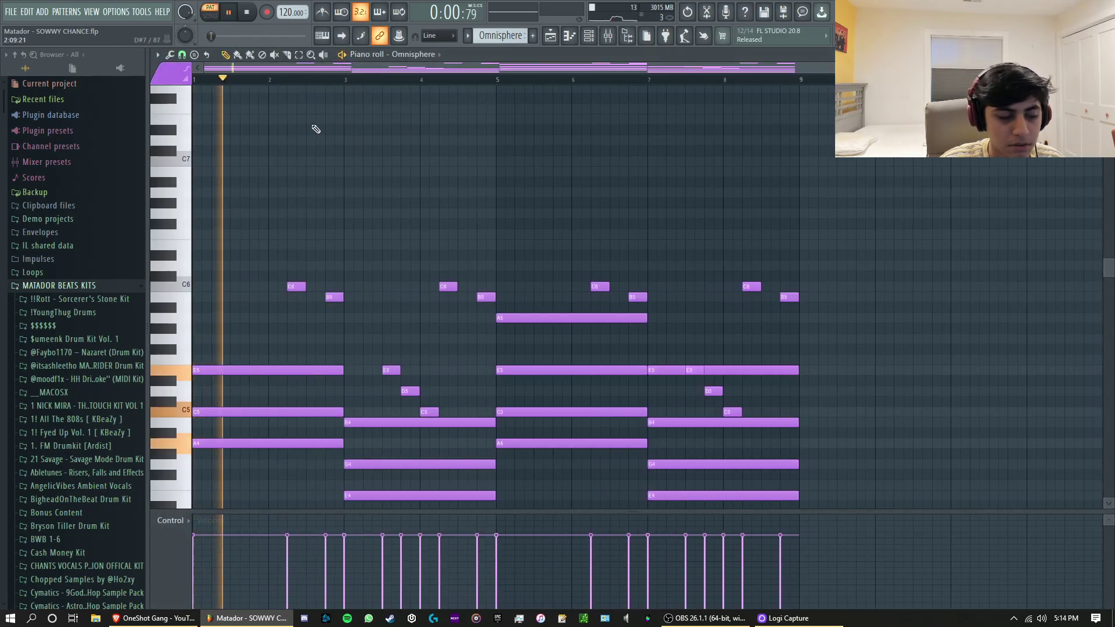
key("space")
Step: Turn the muted instrument tracks back on in the mixer
left_click(597, 38)
left_click(607, 37)
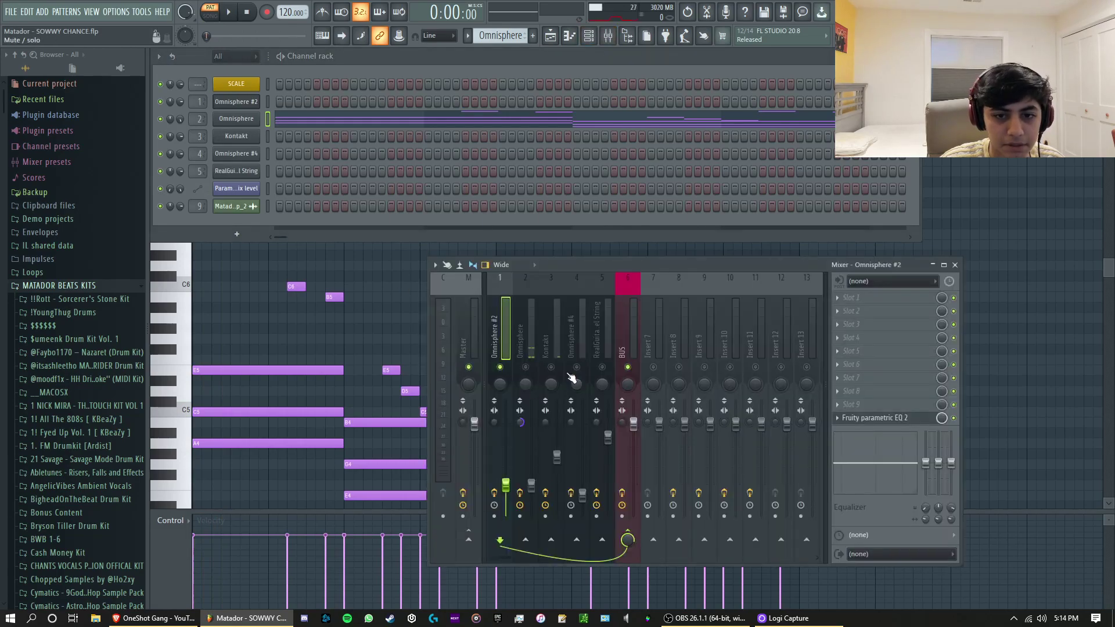
key("F7")
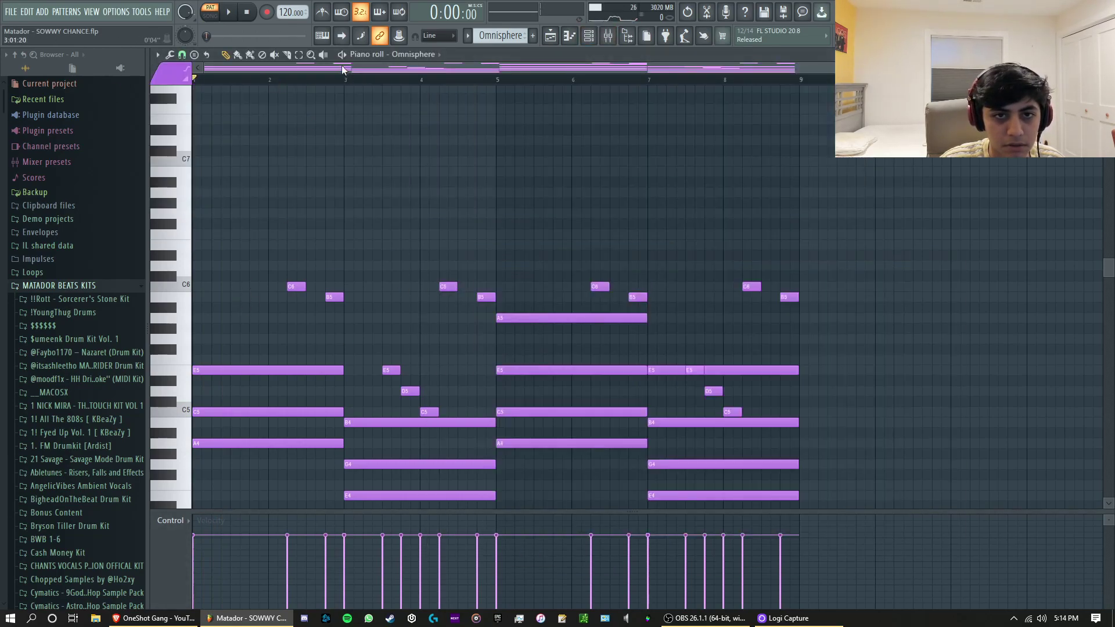
Step: Play the Omnisphere pattern from start to end in the piano roll
key("space")
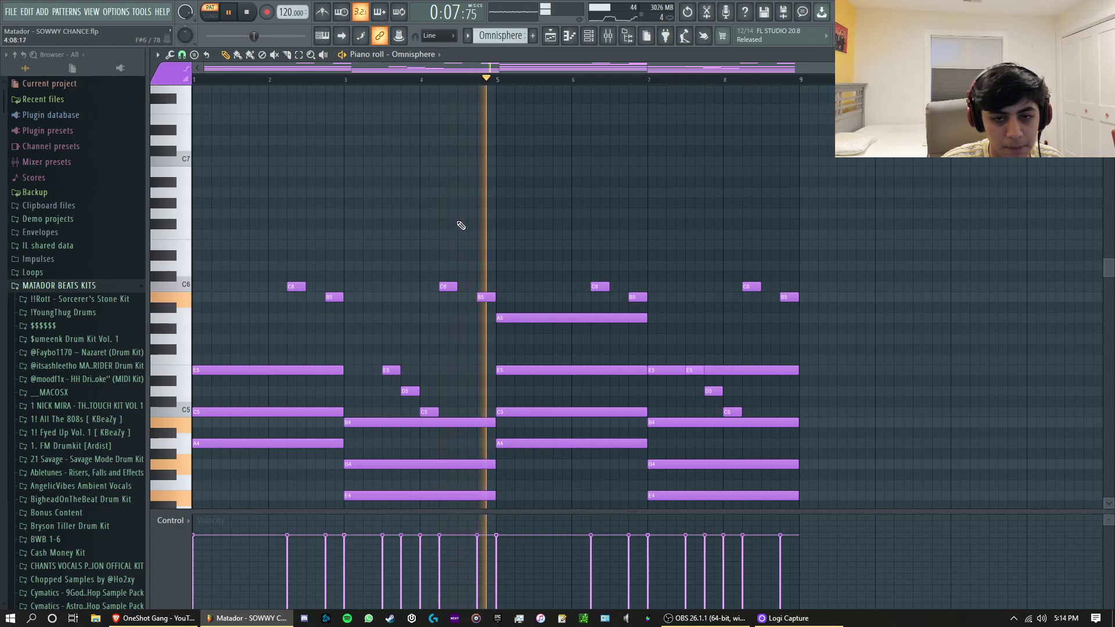
scroll(483, 186, "down", 2)
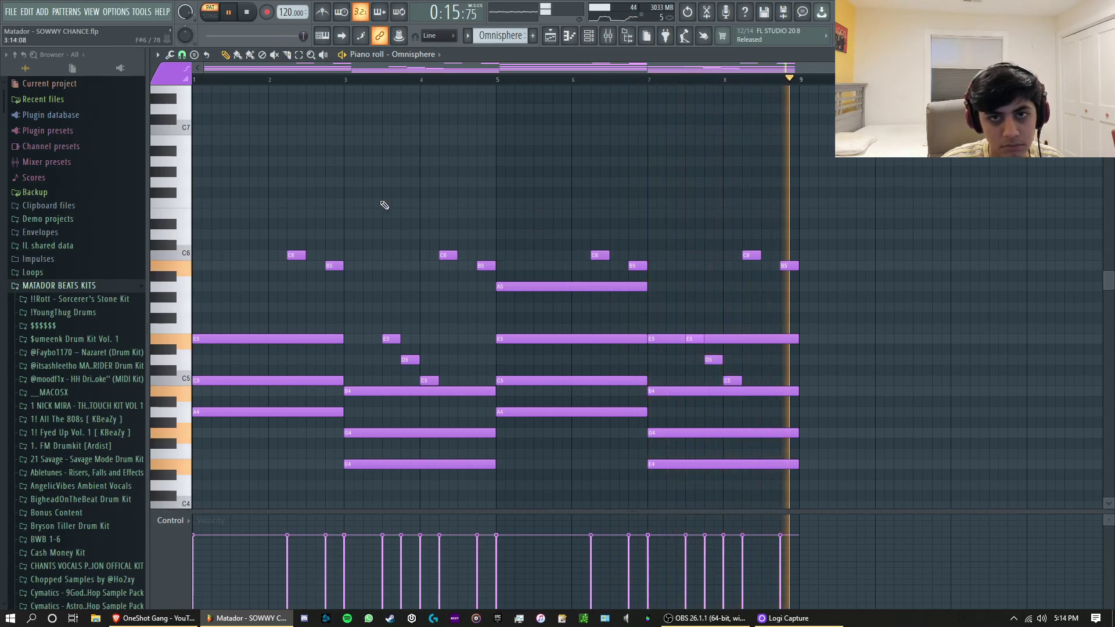
key("space")
Step: Open the Omnisphere channel's instrument, close the full patch browser, and review the PAD - I am a plant patch on the main page
left_click(590, 36)
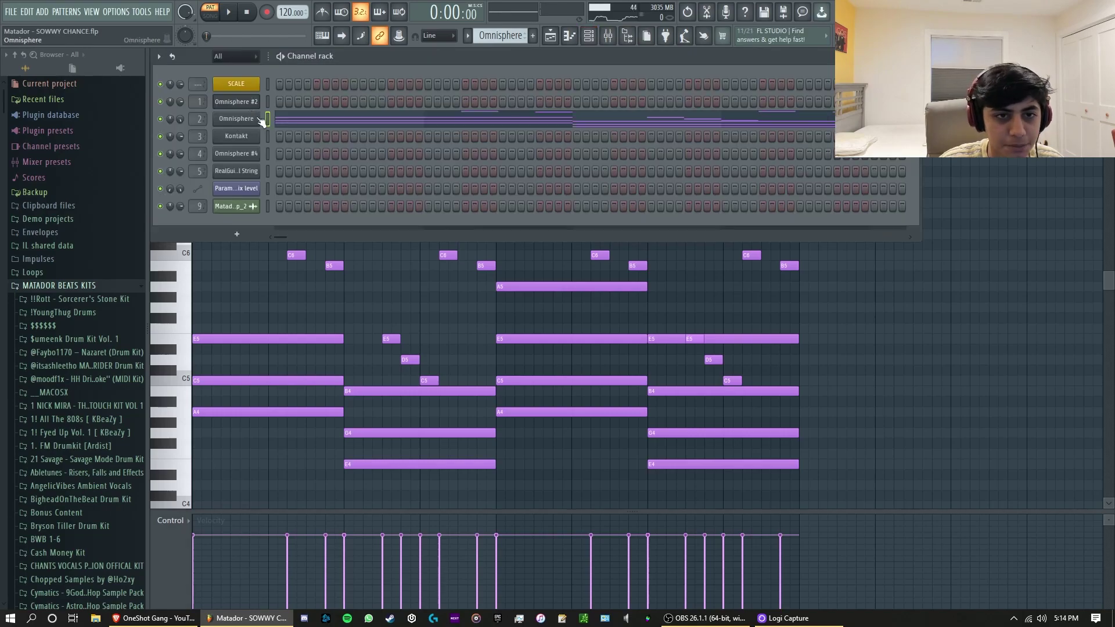
left_click(236, 118)
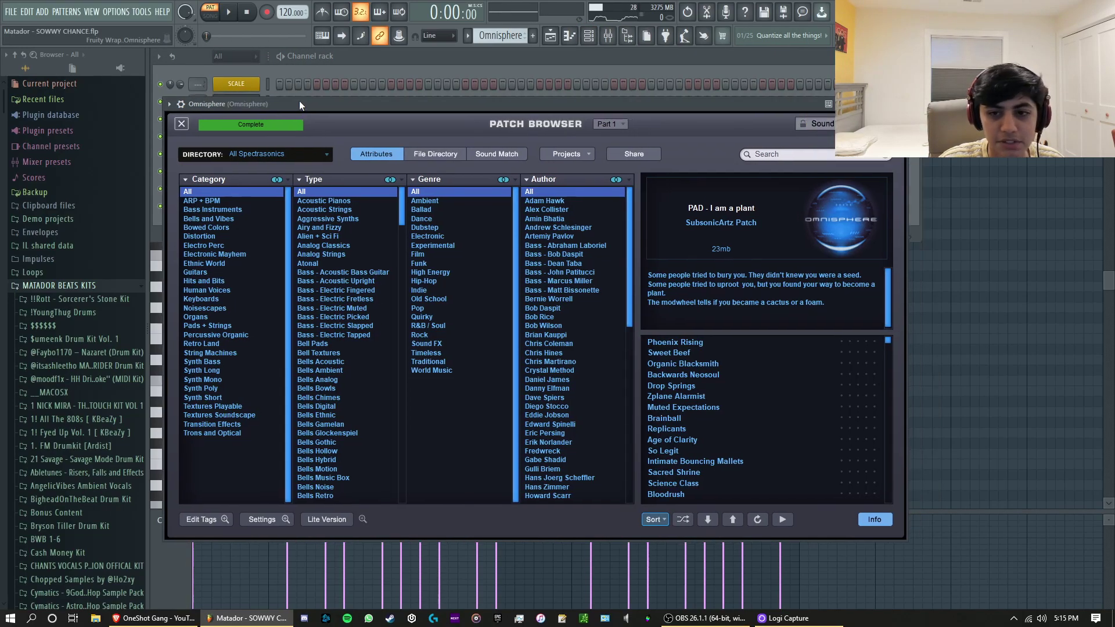
left_click_drag(333, 95, 336, 94)
left_click(216, 114)
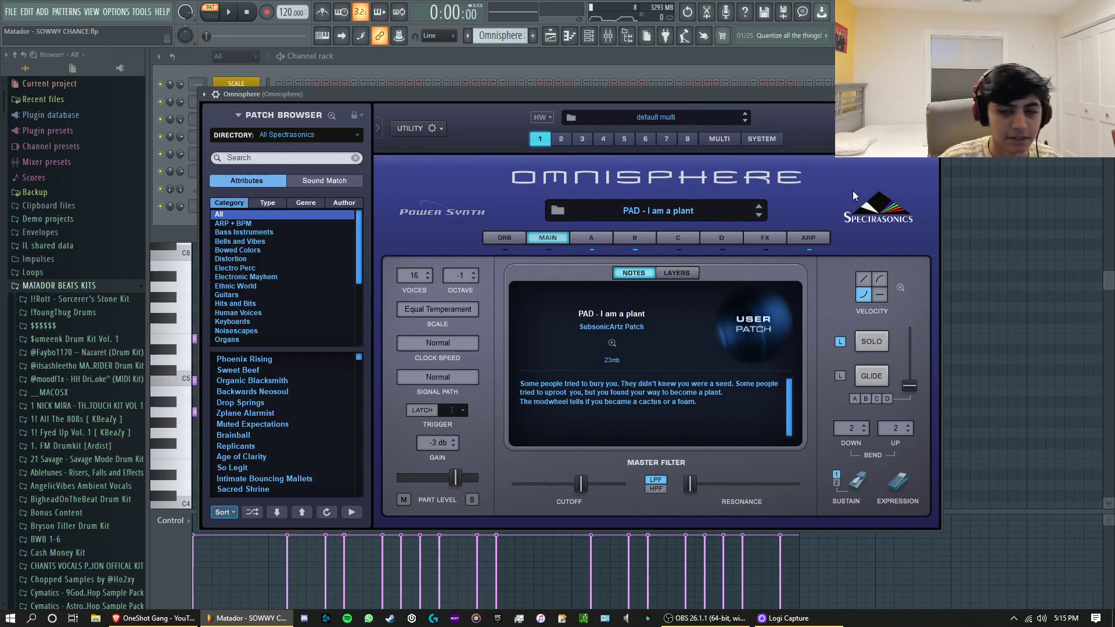
left_click(405, 62)
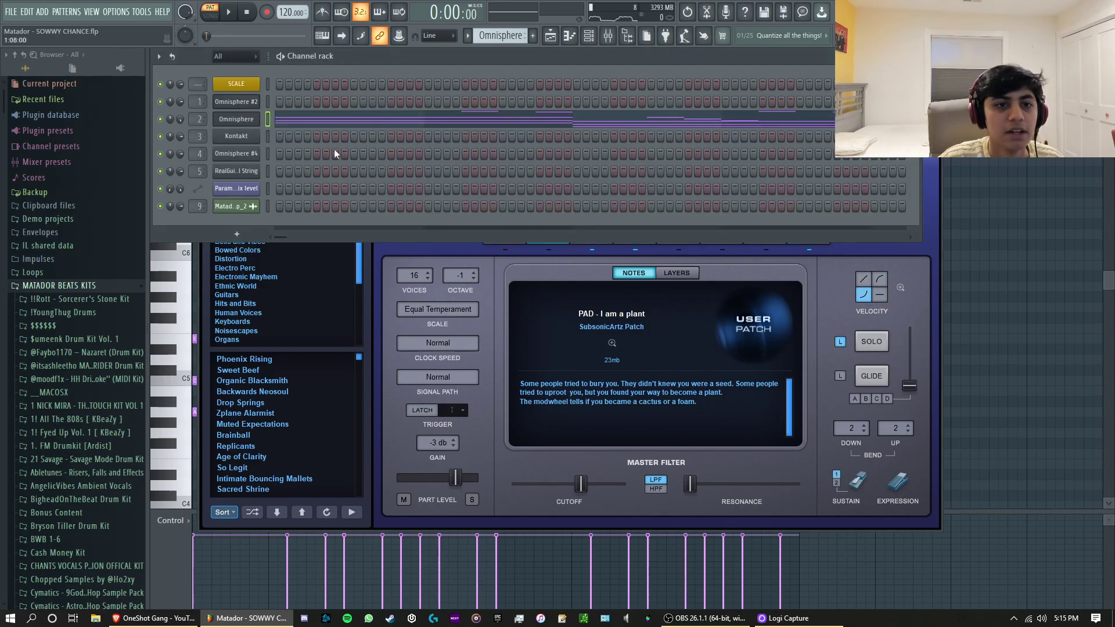
Step: Open the Kontakt pattern from its playlist clip and play its chords in the piano roll
key("F7")
key("F7")
left_click(1039, 279)
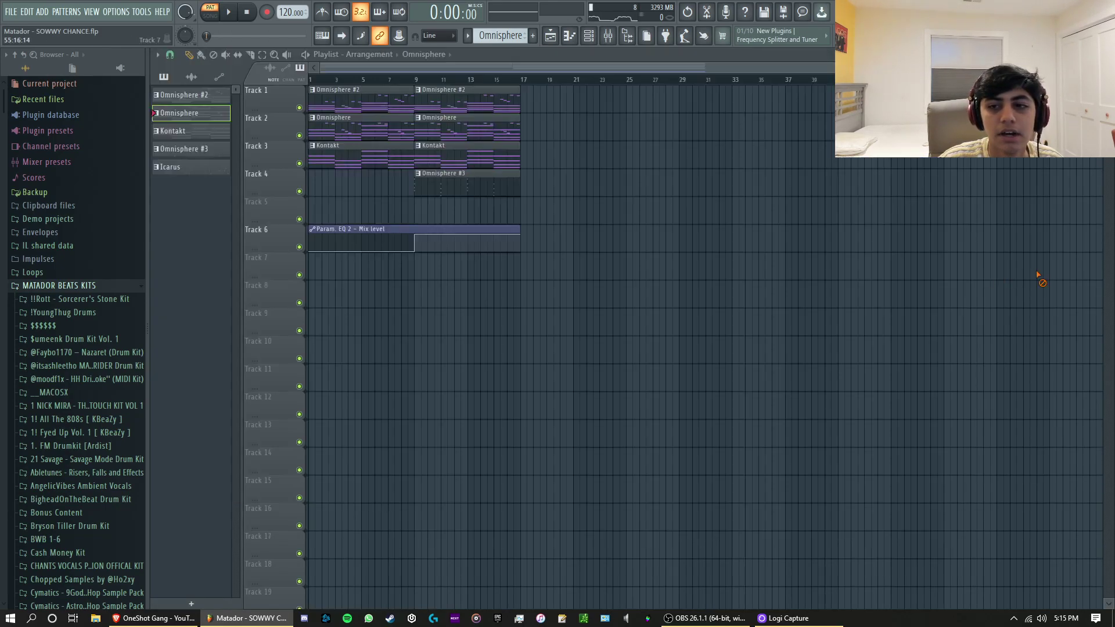
double_click(348, 156)
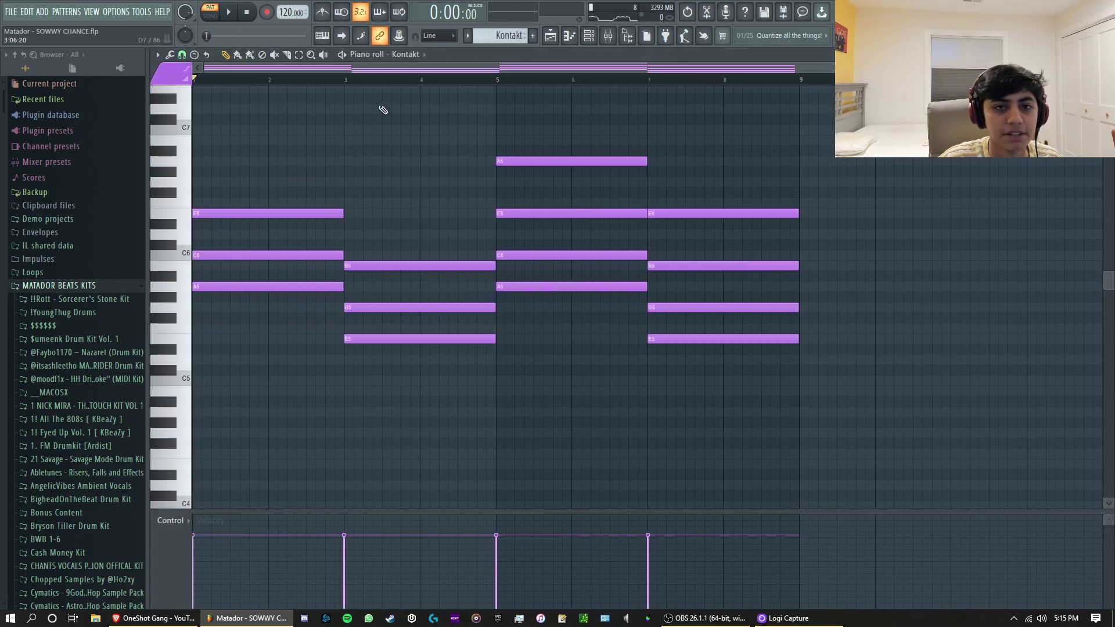
left_click(342, 55)
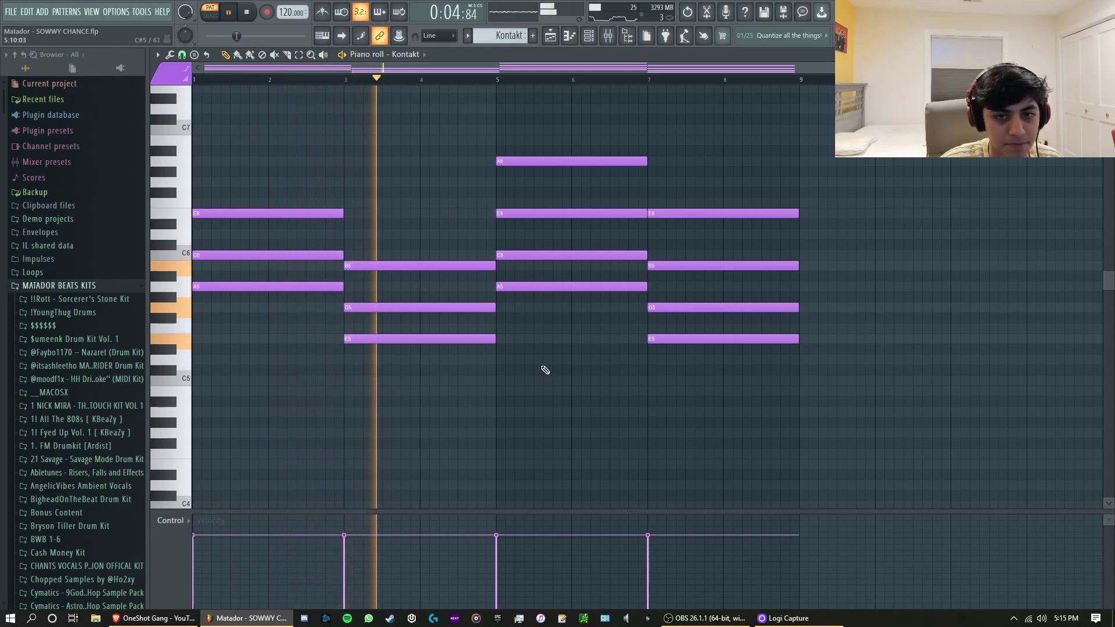
scroll(543, 372, "up", 1)
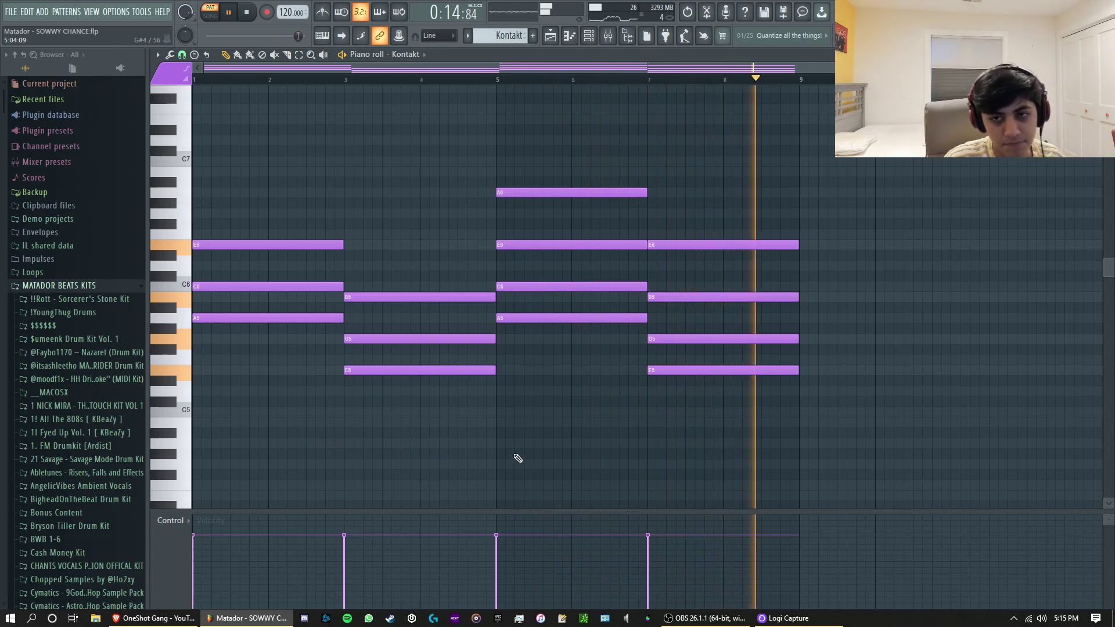
key("space")
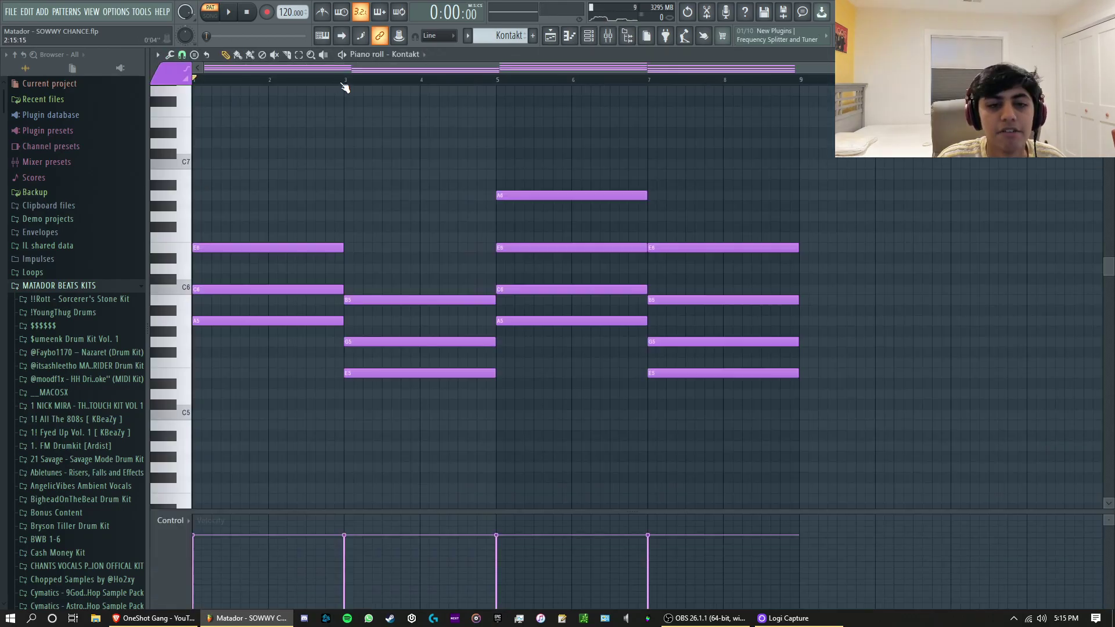
key("space")
key("space")
Step: Examine the Fruity Flanger settings and its preset list on the Kontakt mixer track
left_click(607, 36)
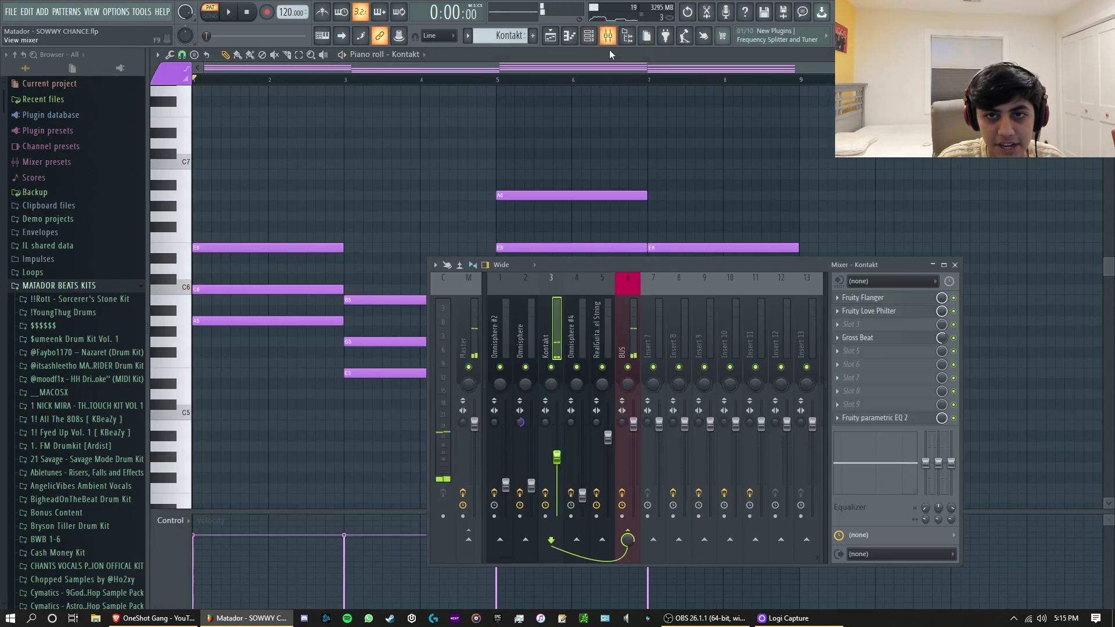
left_click(885, 298)
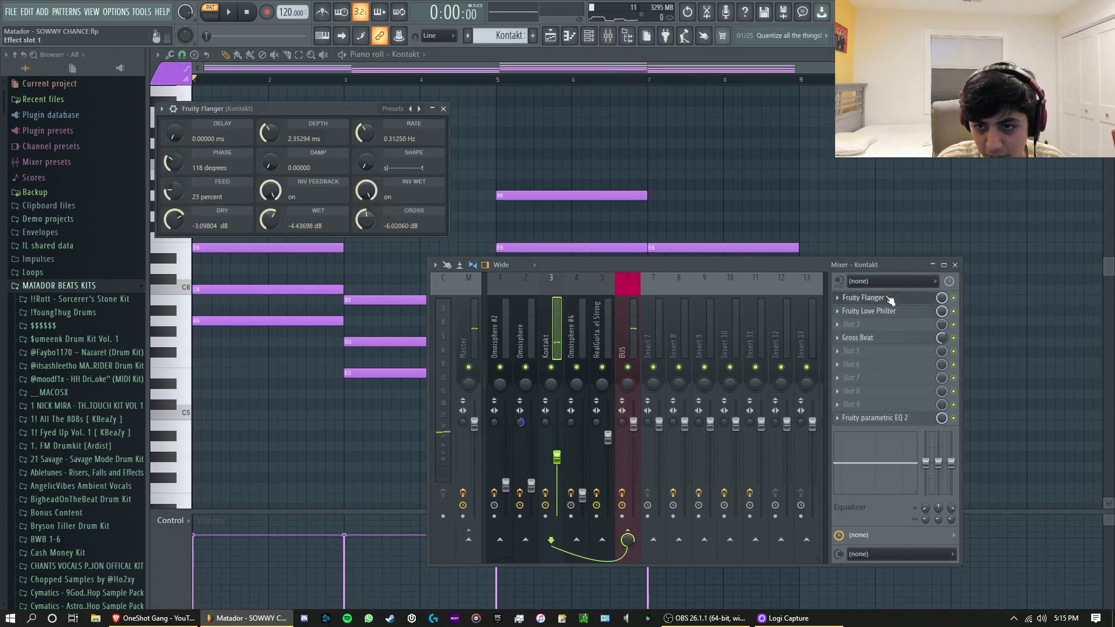
right_click(418, 108)
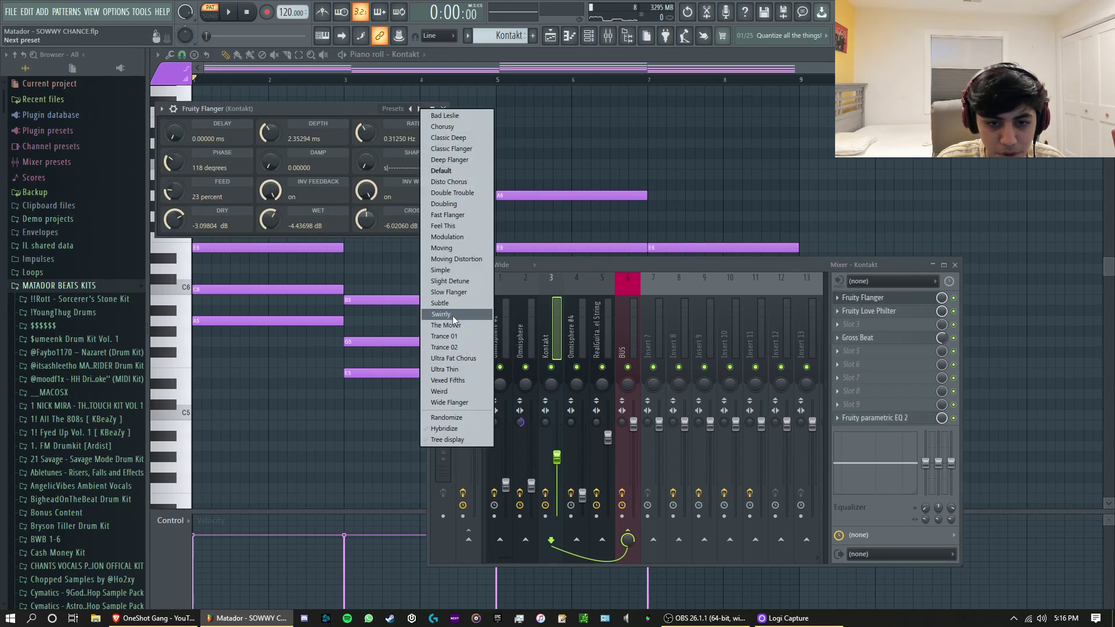
left_click(315, 107)
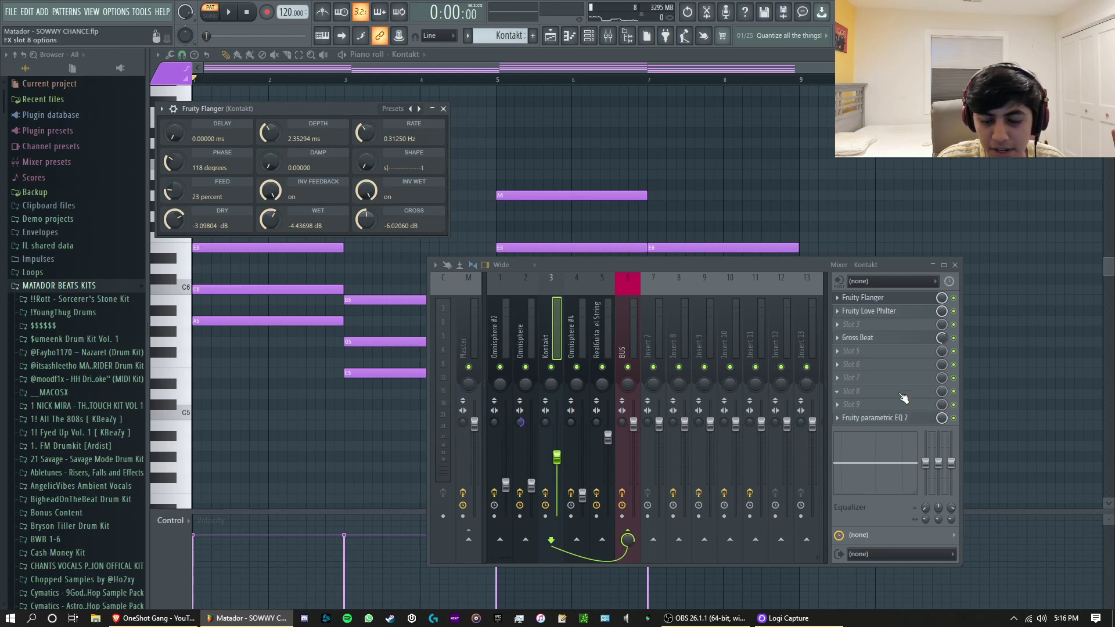
Step: Compare the Empty and 1/2 Bt Gate volume presets in Kontakt's Gross Beat during playback, leaving 1/2 Bt Gate selected
left_click(892, 341)
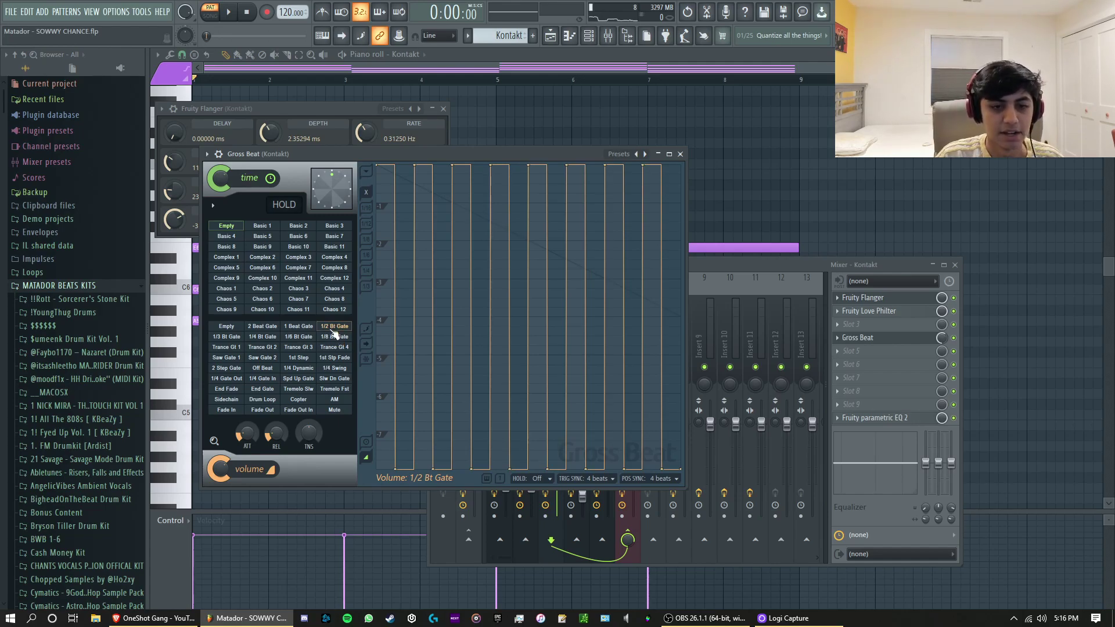
left_click(225, 326)
key("space")
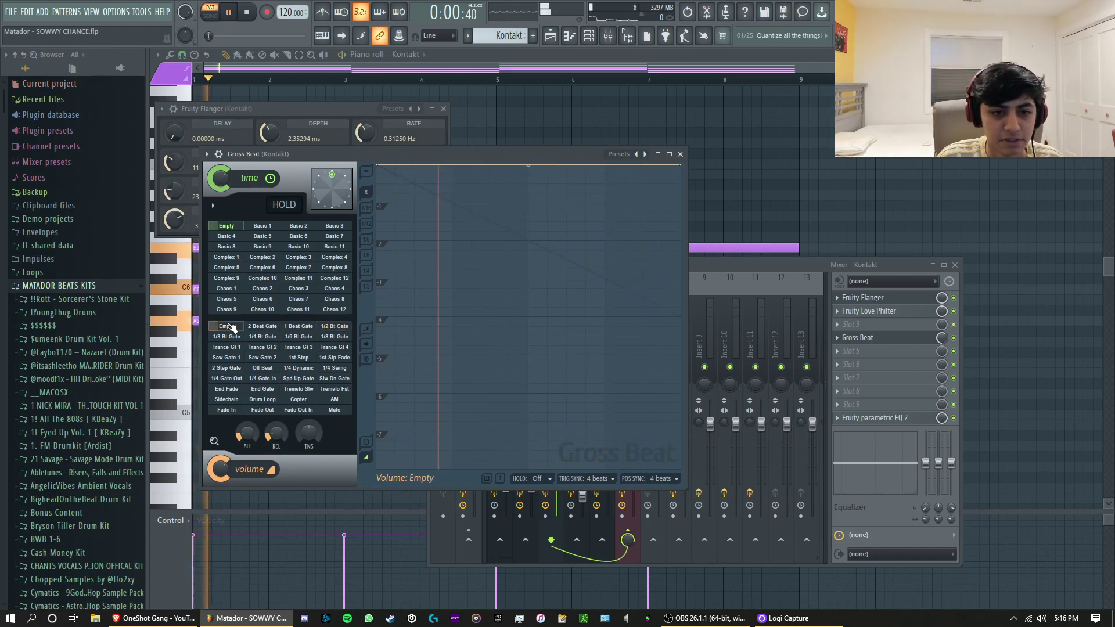
left_click(337, 327)
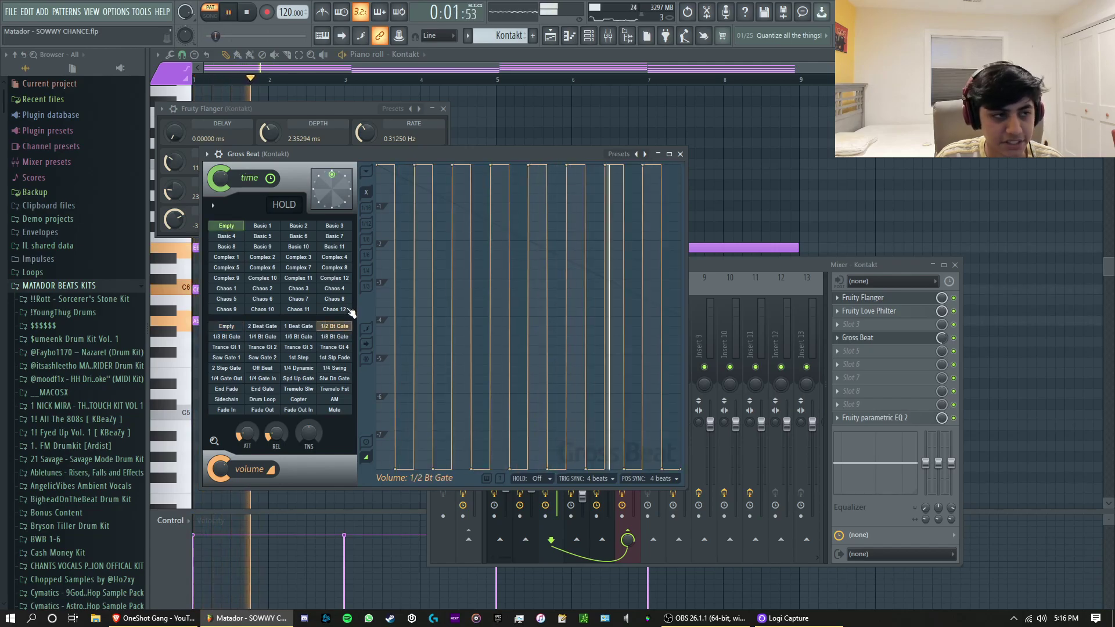
key("space")
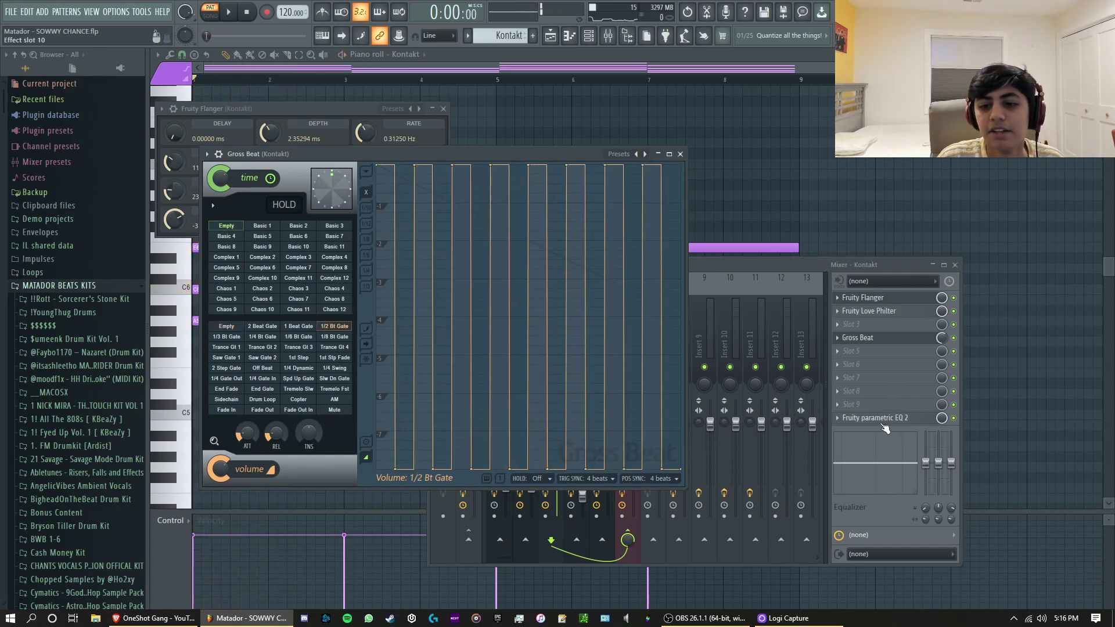
Step: Review Kontakt's Fruity parametric EQ 2, and the Fruity Compressor and Fruity Limiter on the Omnisphere mixer track
left_click(874, 418)
left_click(522, 349)
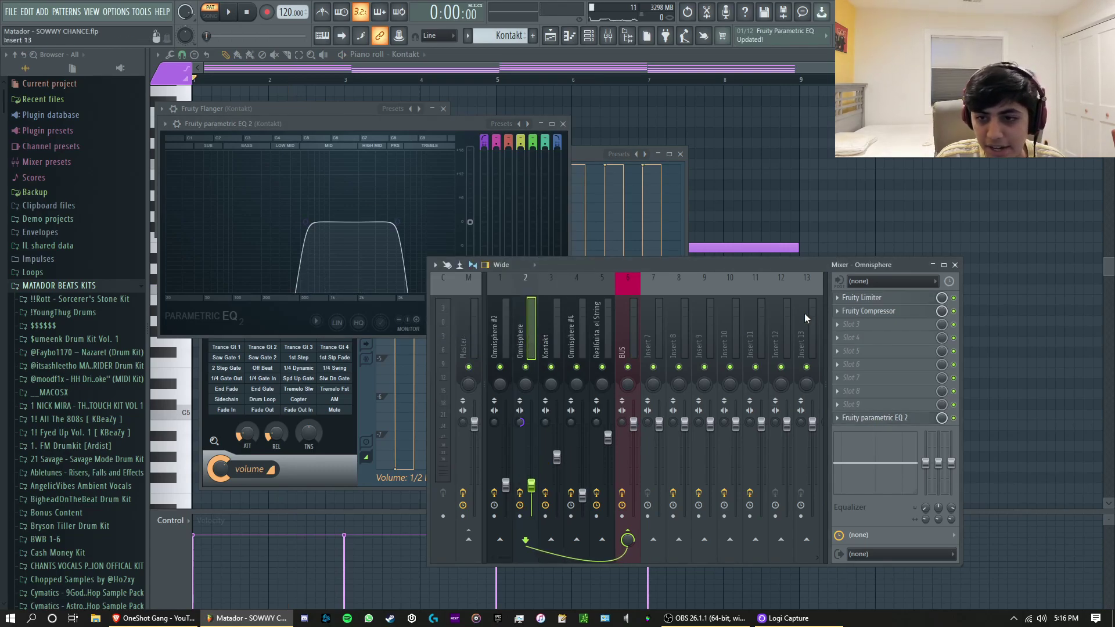
left_click(878, 312)
left_click(878, 312)
left_click(873, 299)
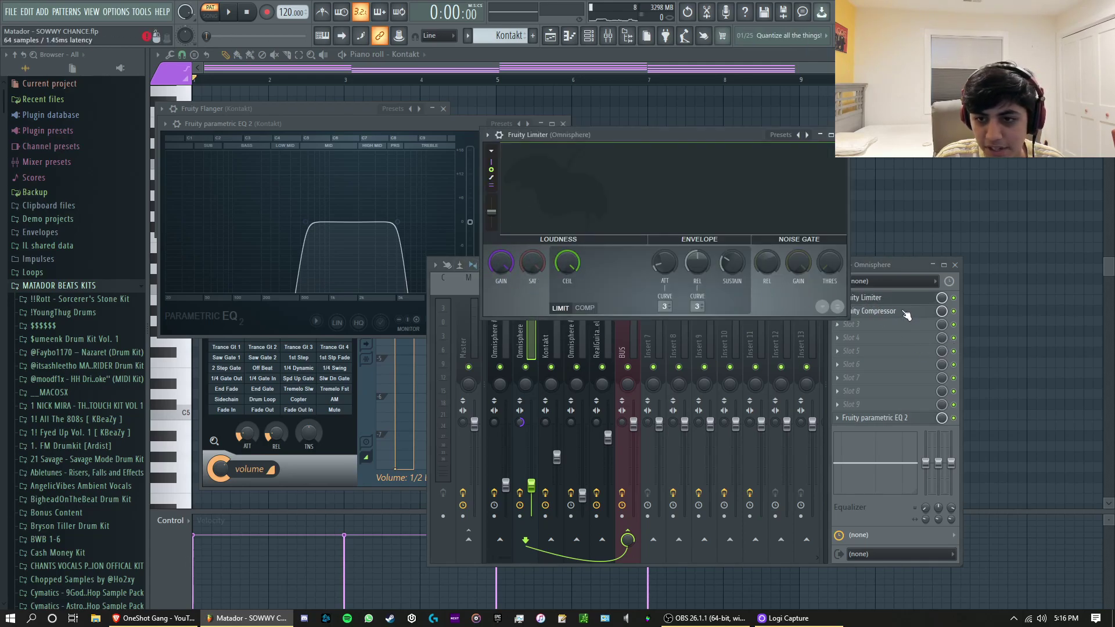
Step: Review the Fruity Limiter, Fruity Compressor and Fruity parametric EQ 2 on the Omnisphere mixer track, closing their windows when done
left_click(876, 302)
left_click(881, 314)
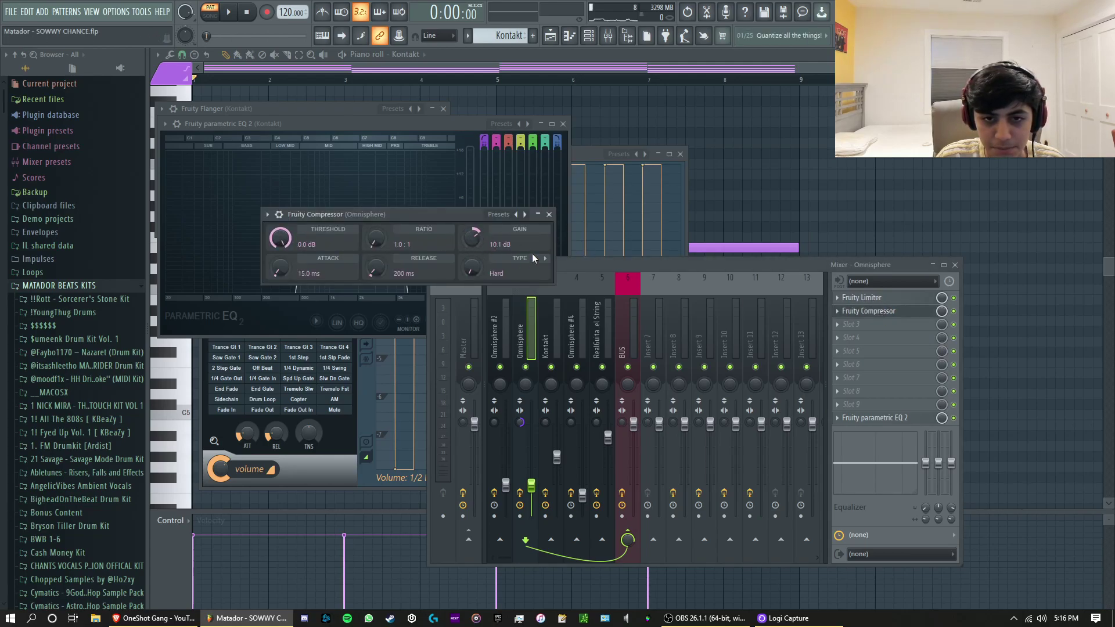
left_click(880, 418)
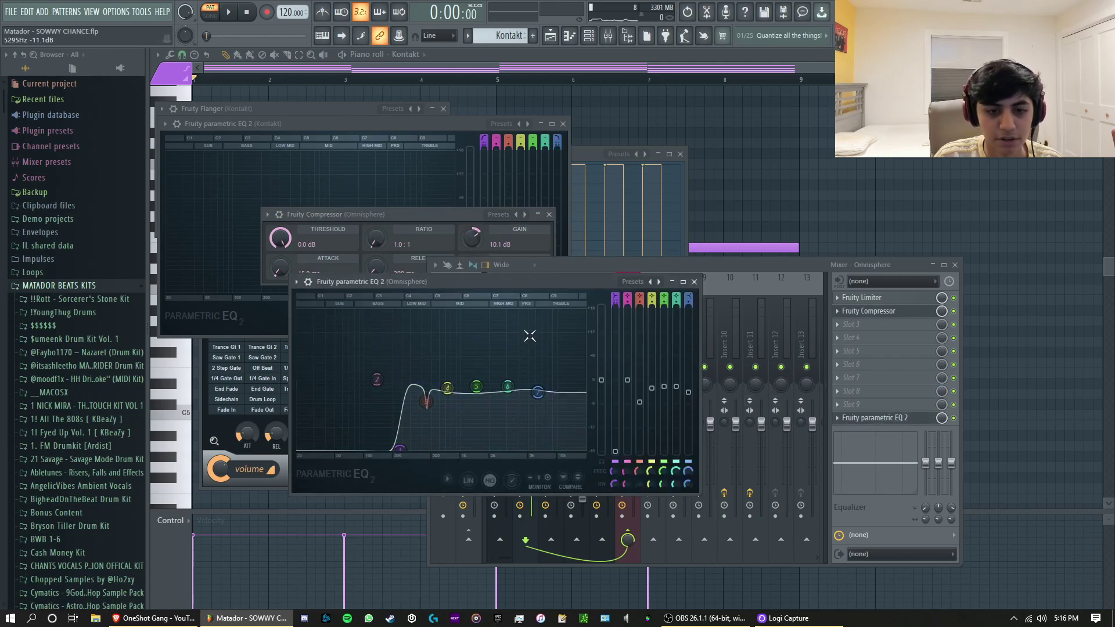
key("Escape")
Step: Inspect the effects and routing of the Omnisphere #4, RealGuitar Steel String and BUS mixer tracks
left_click(578, 343)
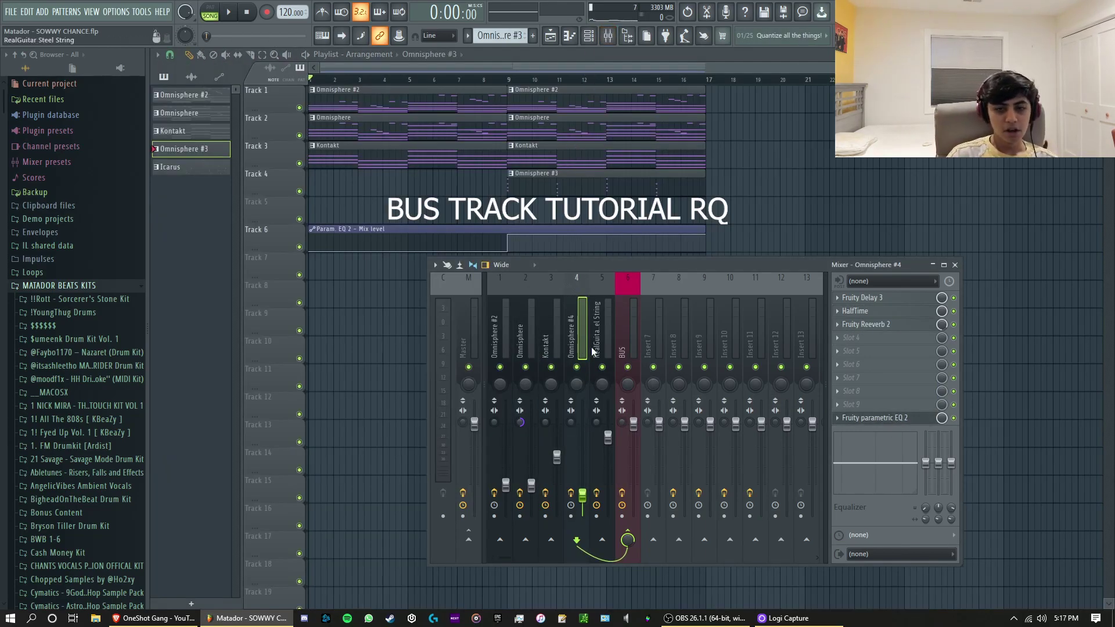
left_click(598, 345)
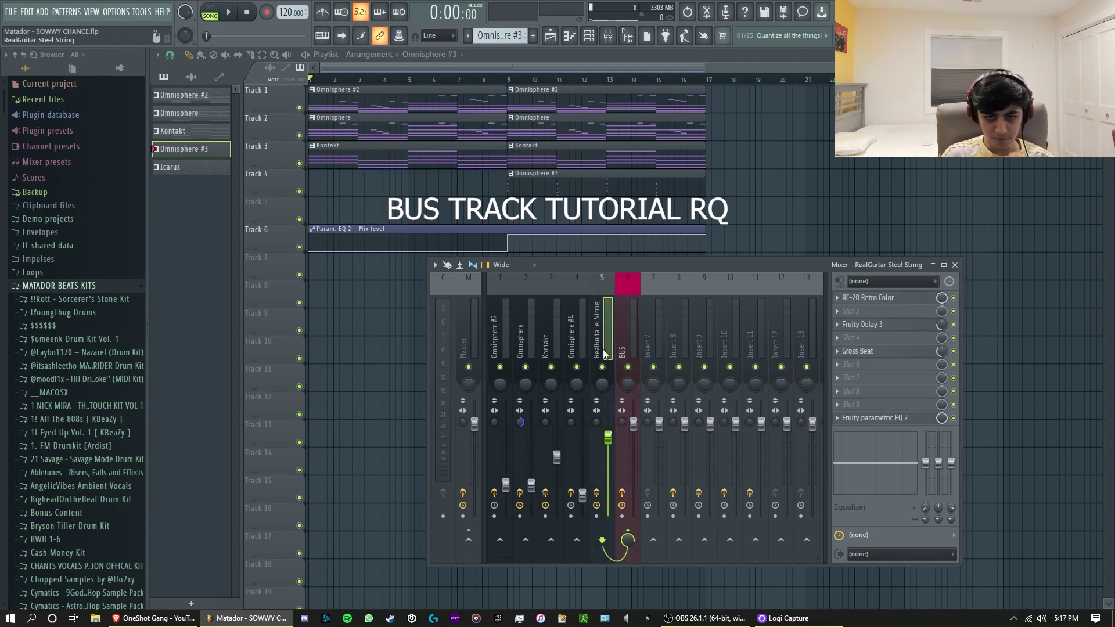
left_click(604, 350, "shift")
left_click(631, 345)
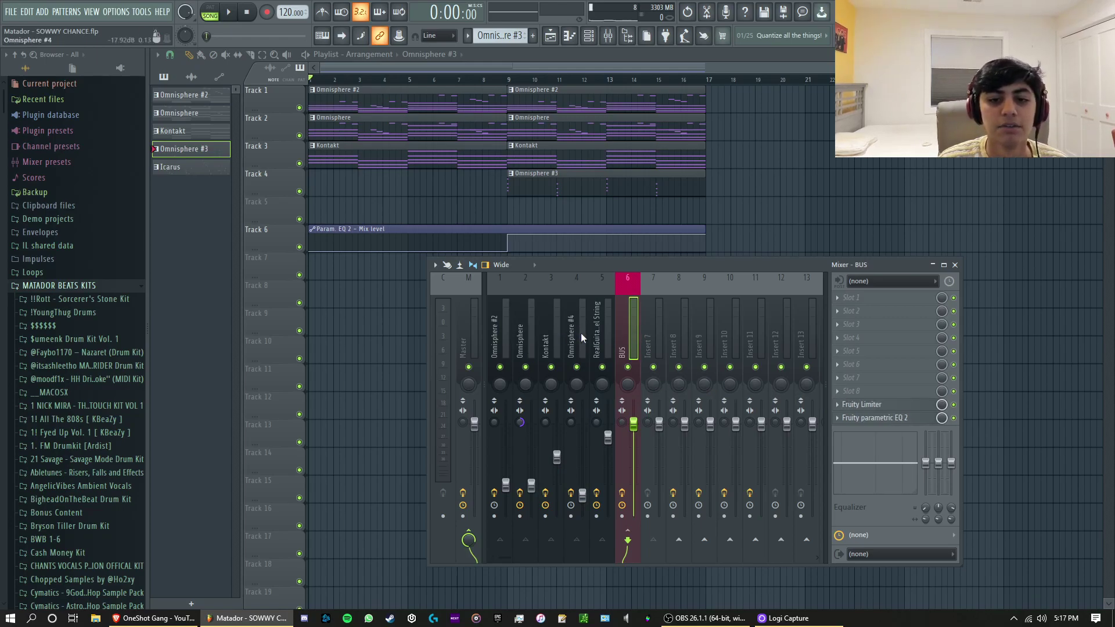
Step: Select the instrument mixer tracks and try the "Route to this track only" option on Insert 10
left_click(579, 347)
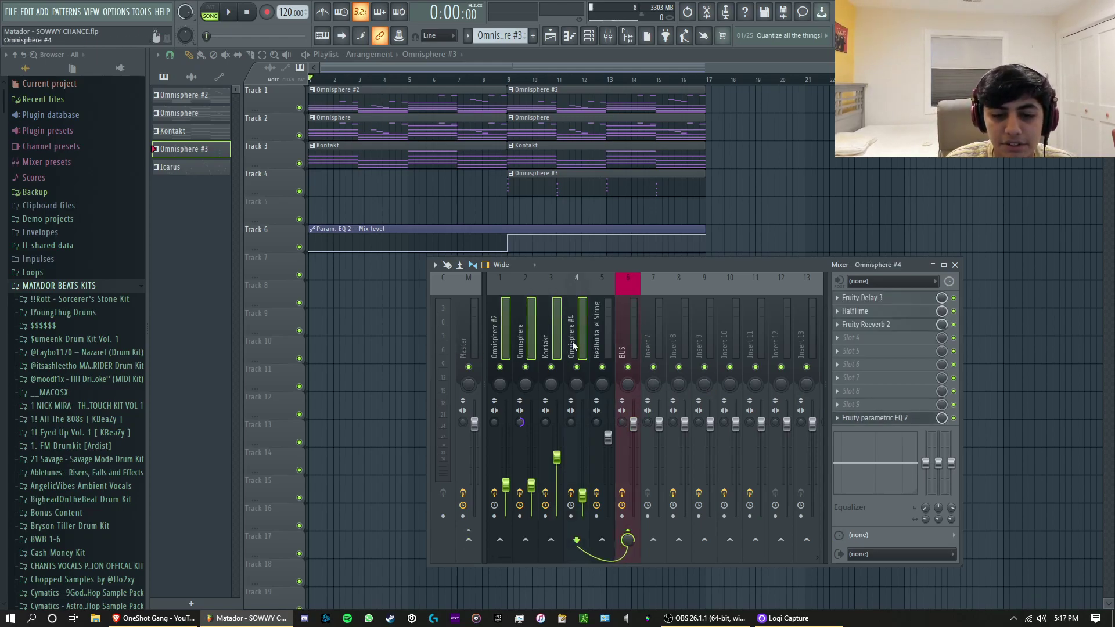
left_click(598, 347)
left_click_drag(574, 348, 500, 349)
left_click(604, 347, "ctrl+shift")
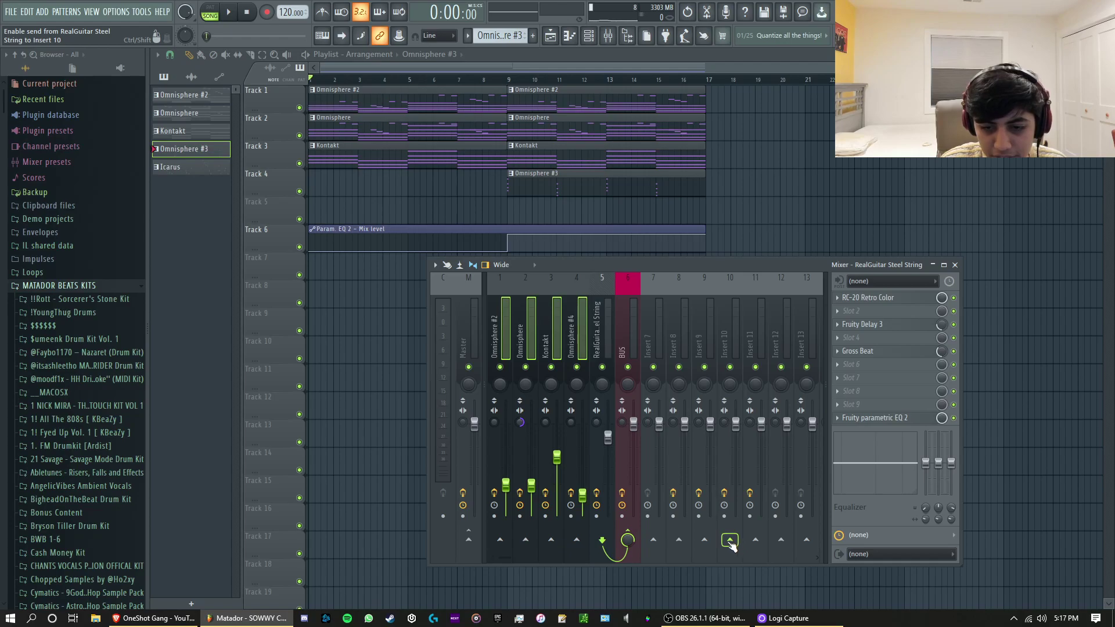
right_click(730, 542)
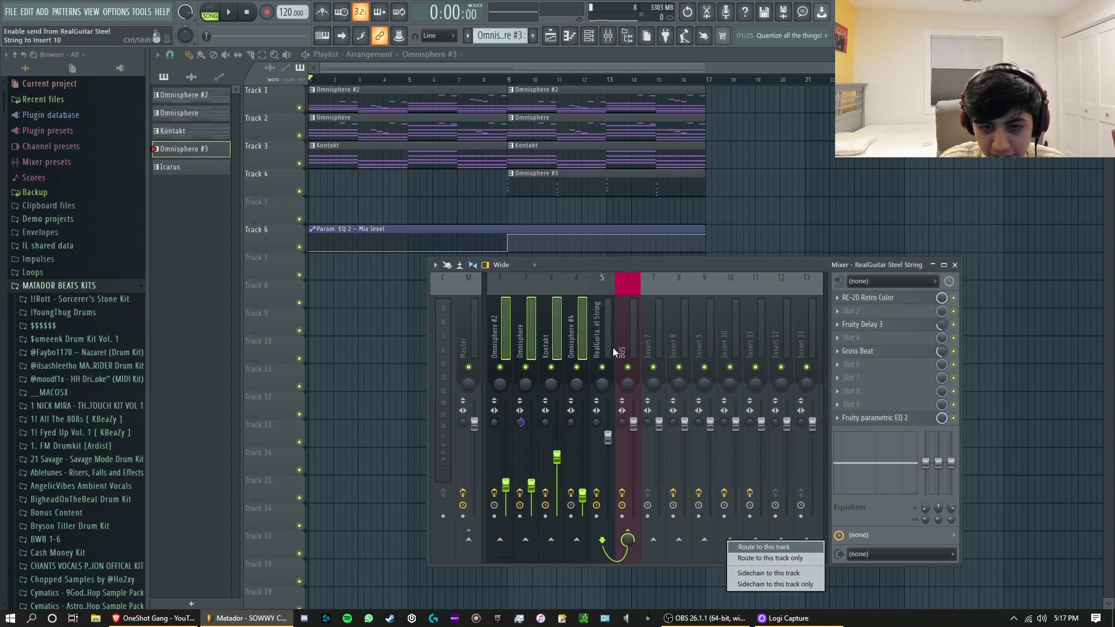
left_click(763, 560)
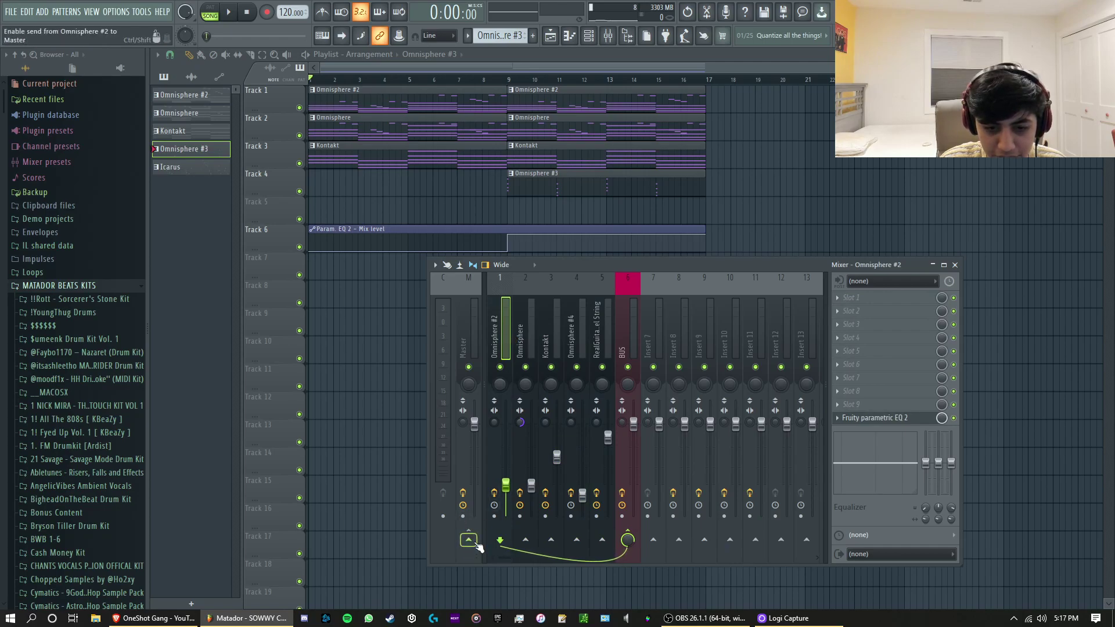
Step: Review the Fruity Limiter settings on the BUS mixer track and close its window
left_click(633, 329)
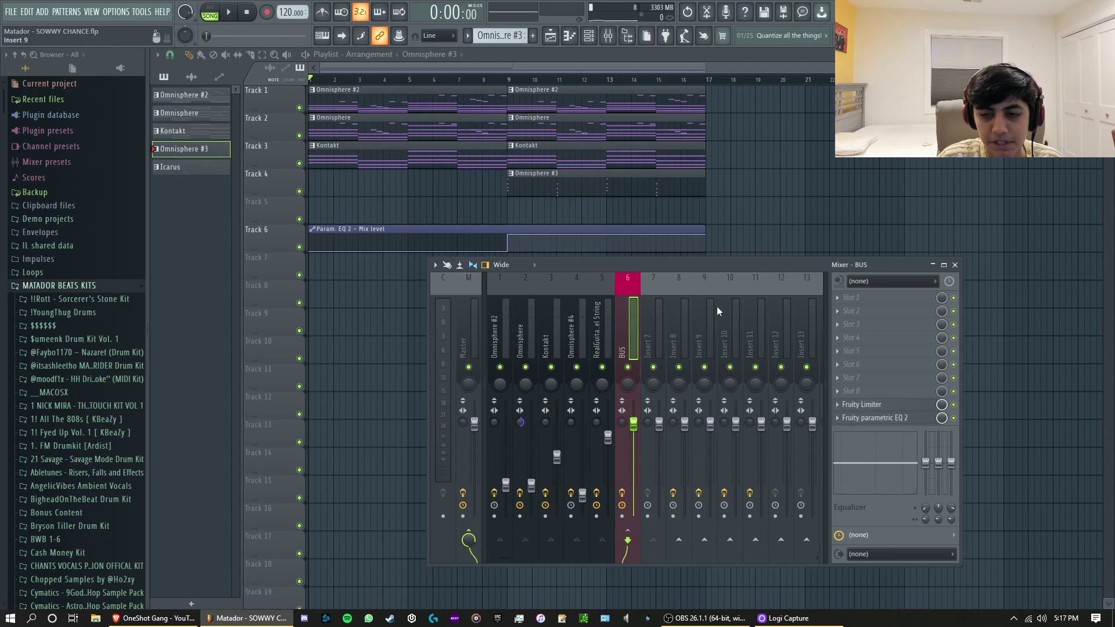
left_click(891, 406)
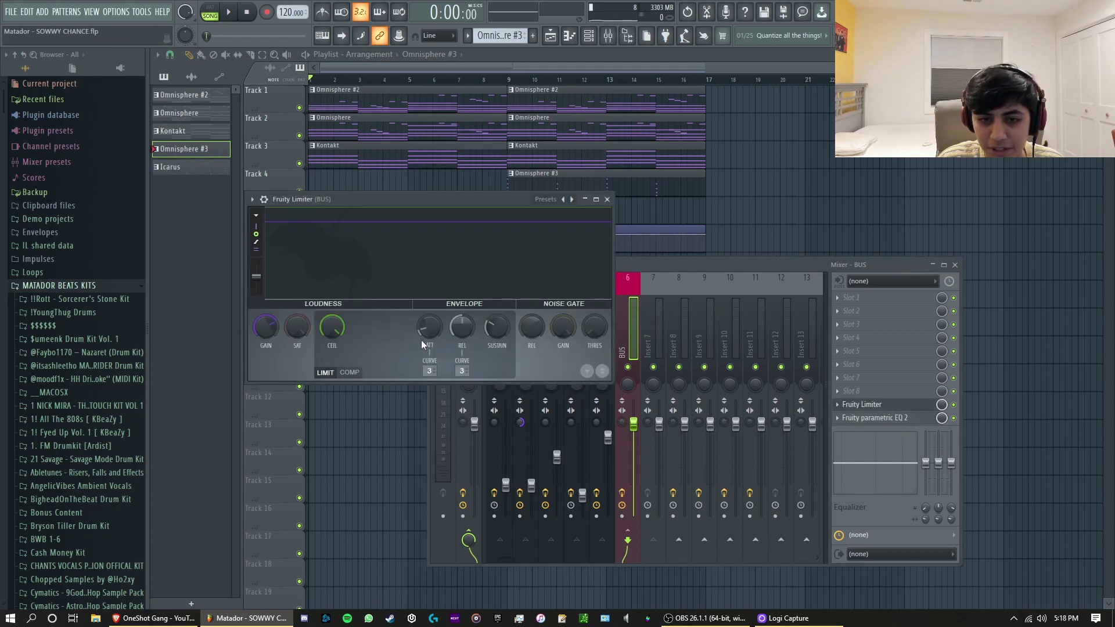
key("Escape")
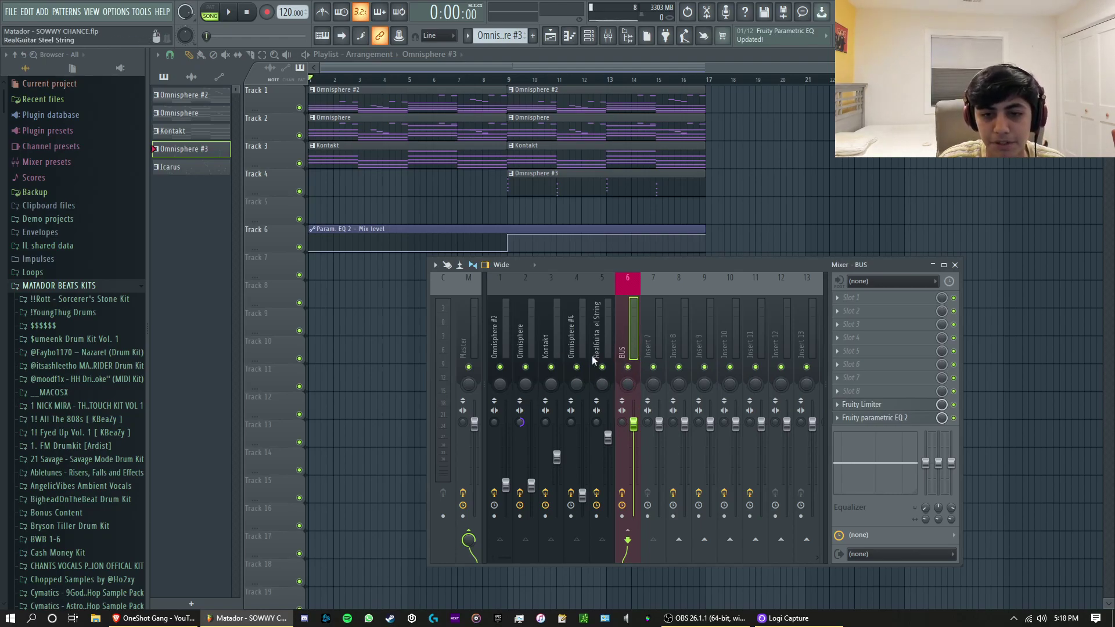
Step: Examine how the Omnisphere #2, Omnisphere #4 and Kontakt tracks route through the BUS track to the Master
left_click(471, 329)
left_click(625, 354)
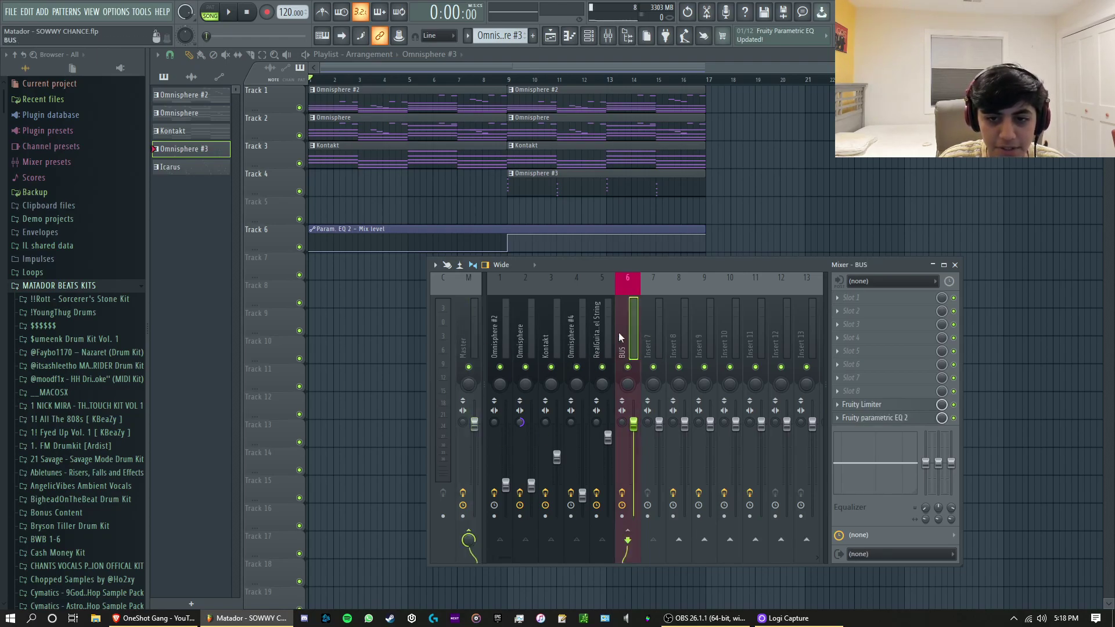
left_click(590, 335)
left_click(635, 319)
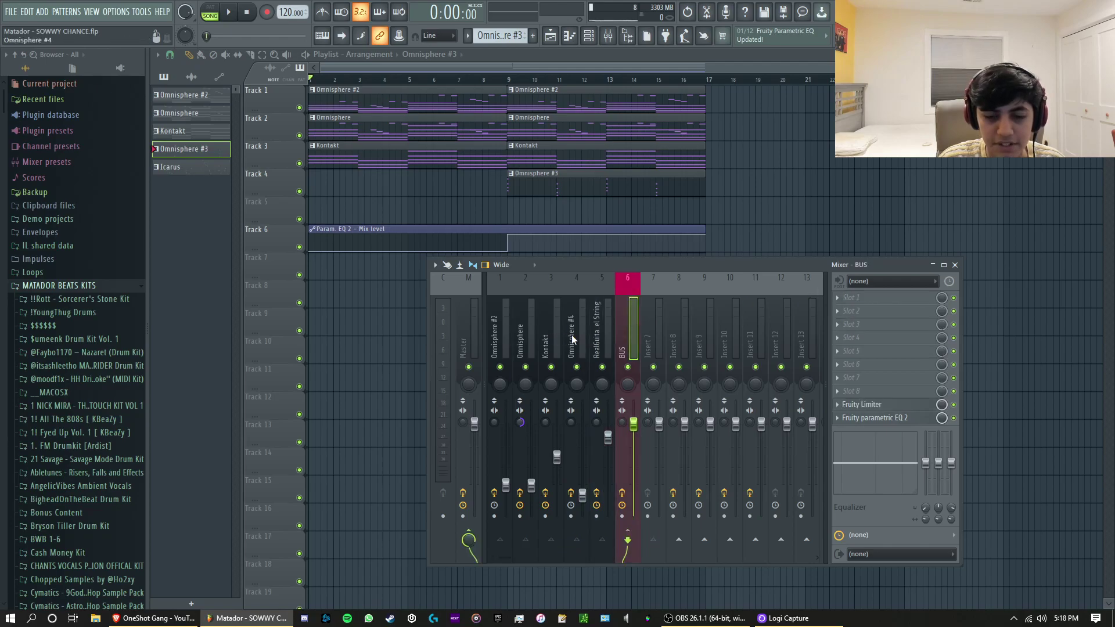
left_click(500, 336)
left_click(682, 338)
left_click(556, 336)
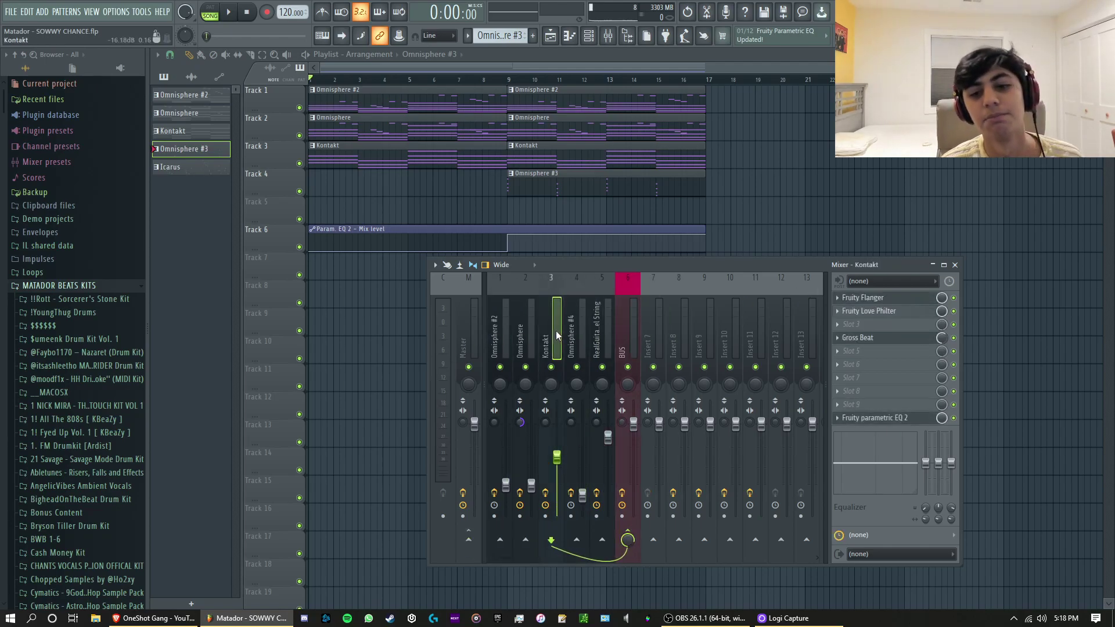
left_click(500, 336)
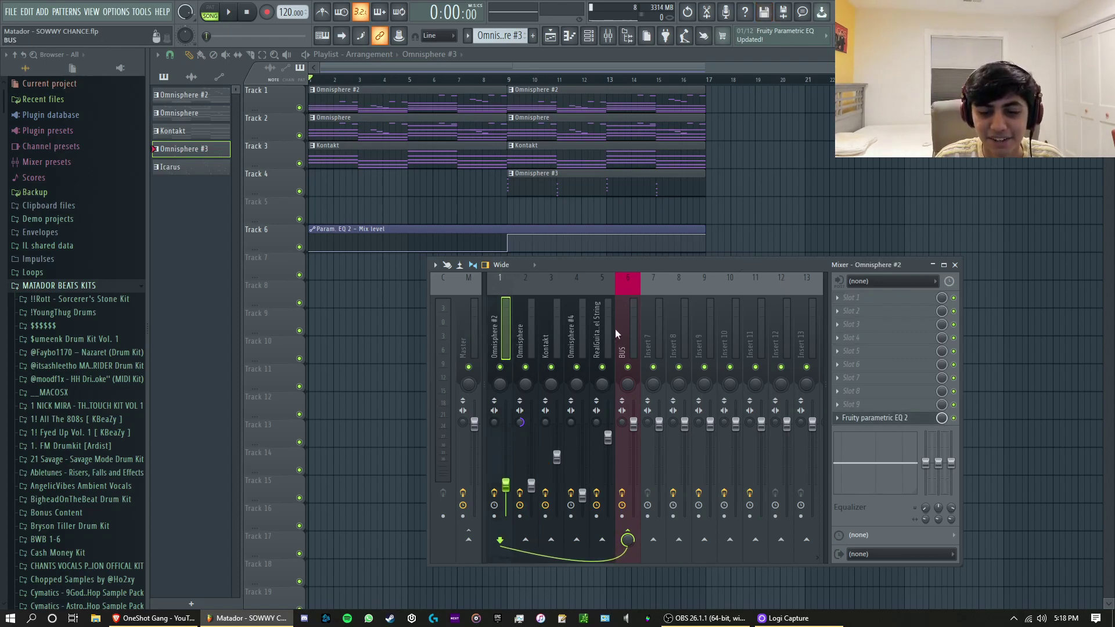
Step: Play the arrangement from the start while watching the BUS track's levels in the mixer, ending with the mixer closed
key("F9")
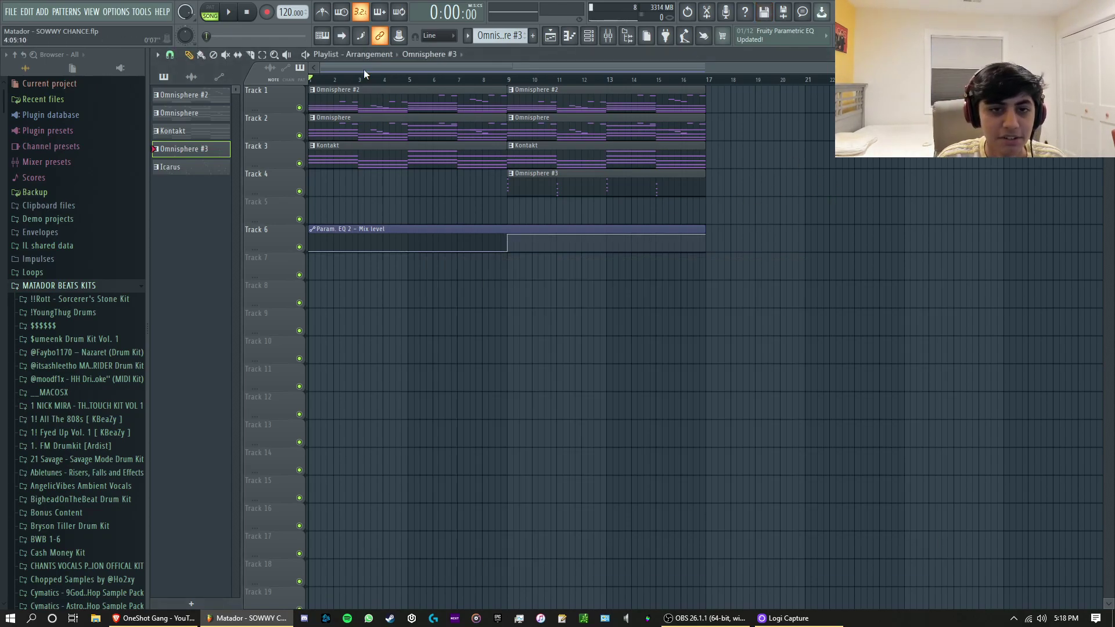
key("space")
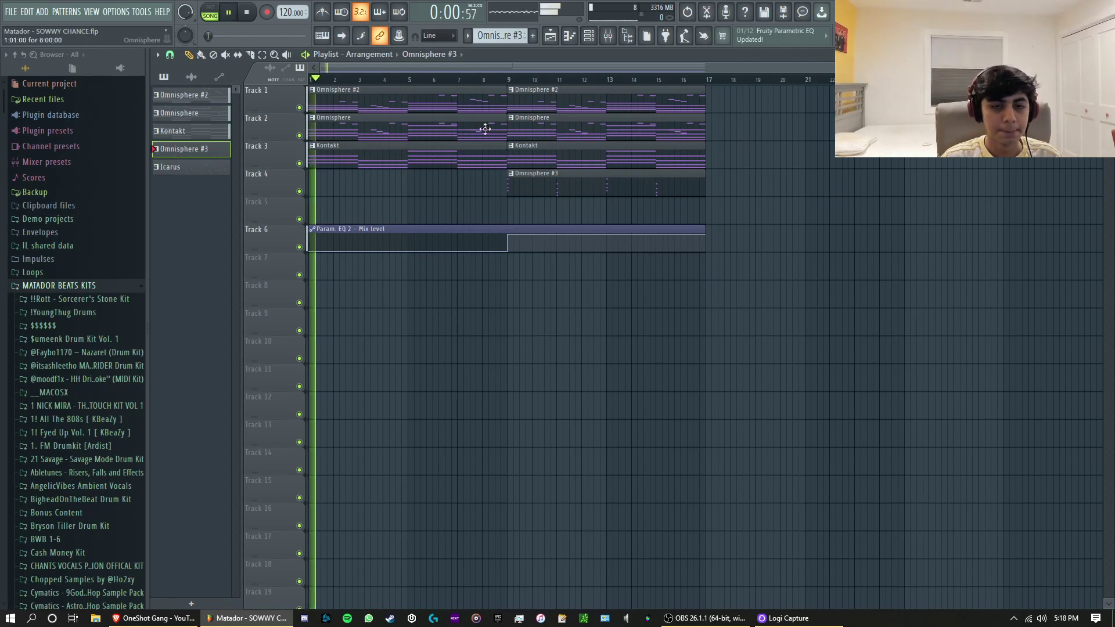
key("F9")
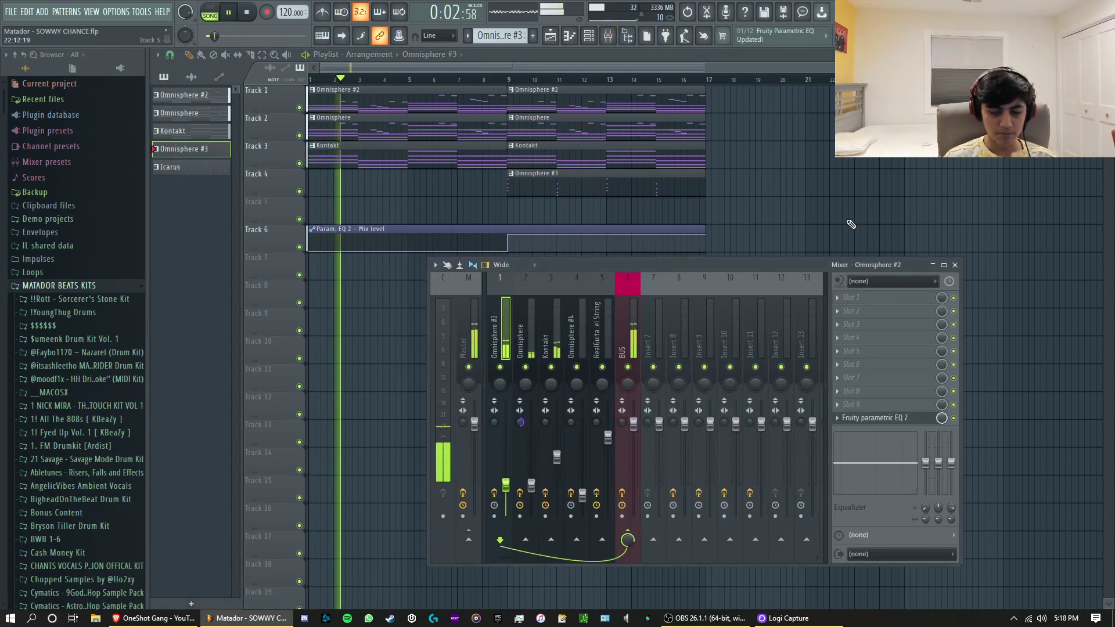
left_click(624, 336)
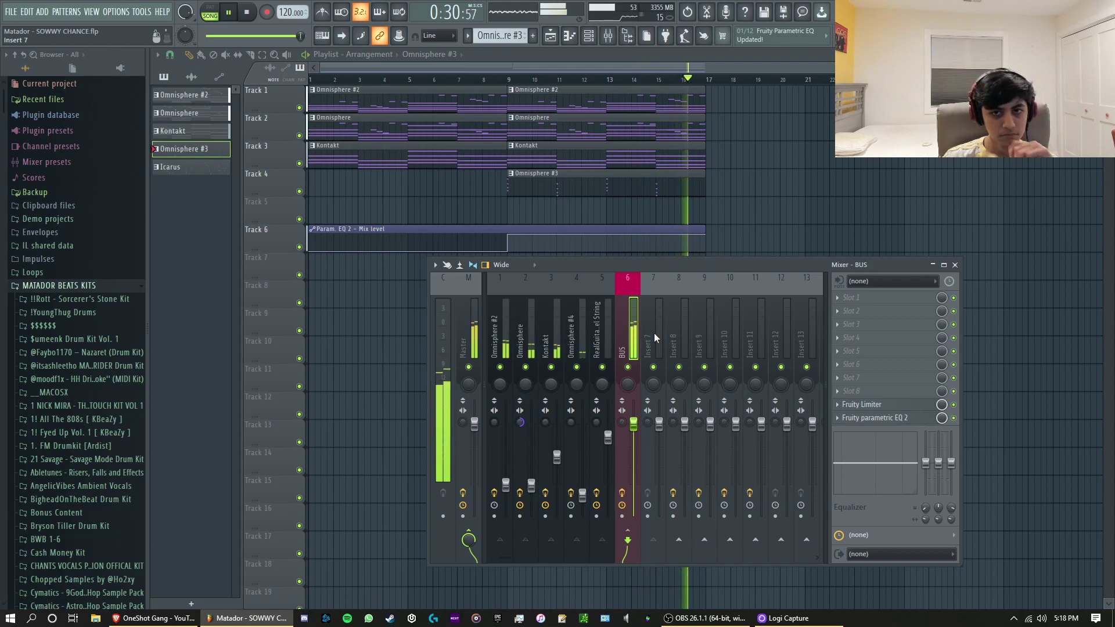
key("space")
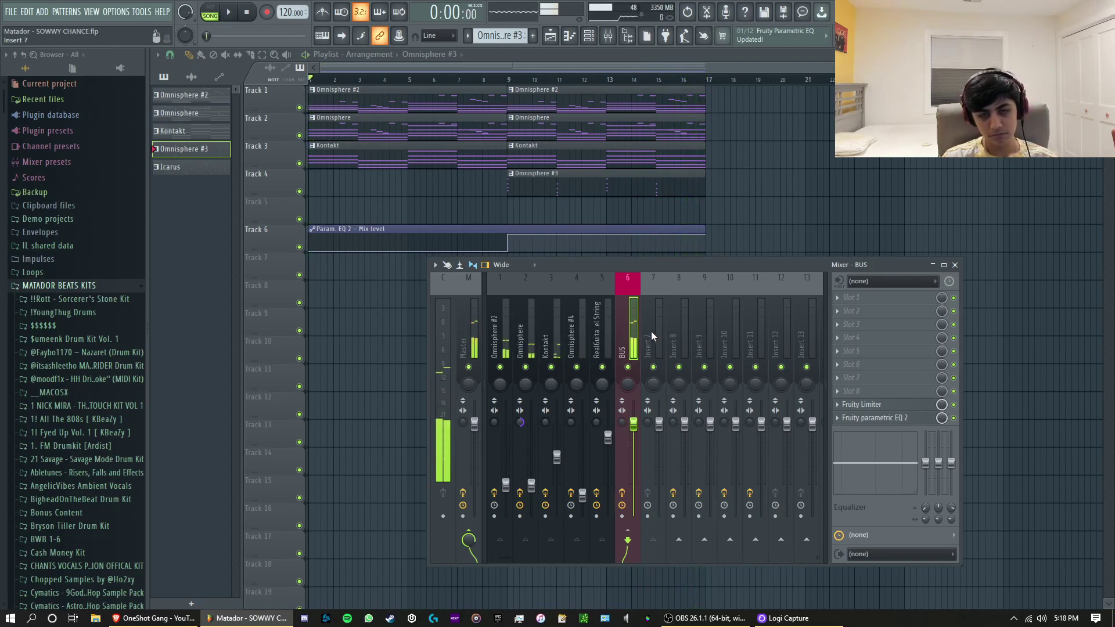
left_click(603, 342)
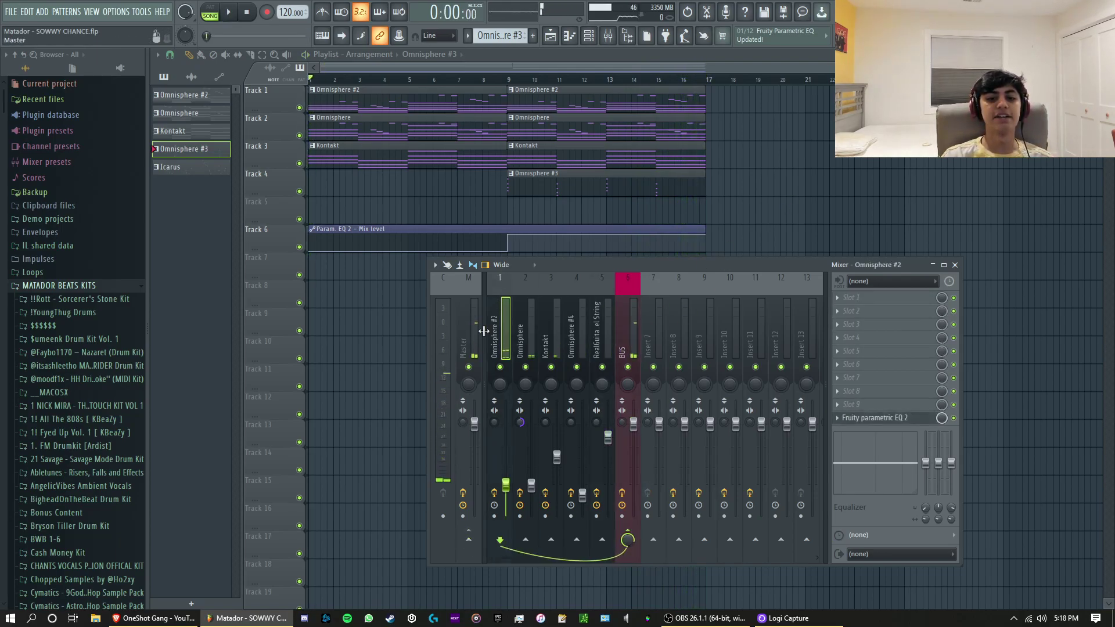
key("F9")
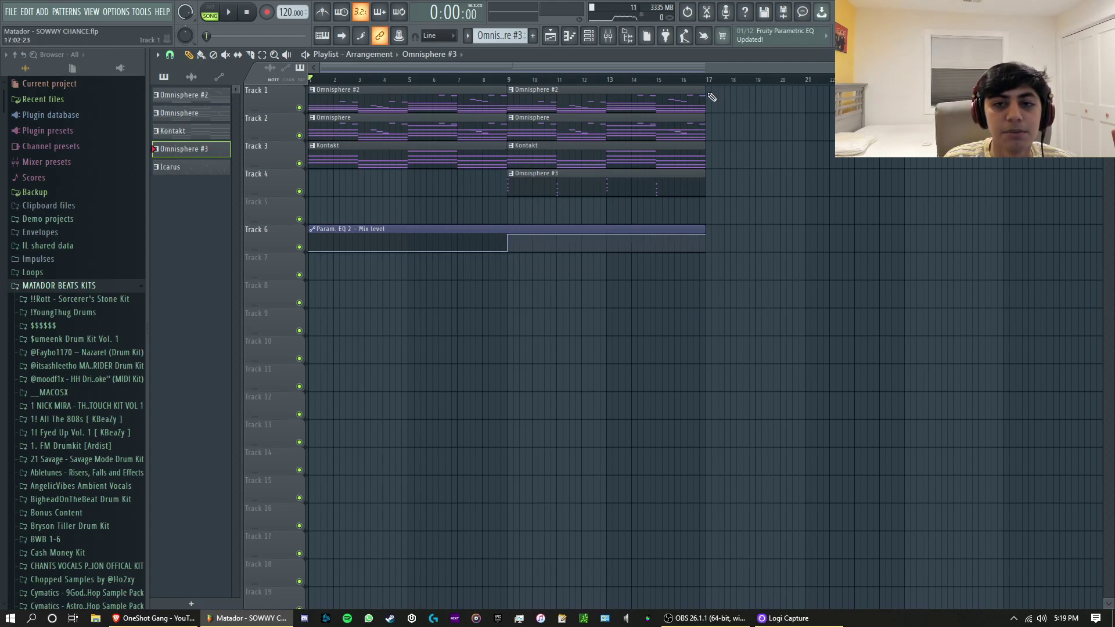
Step: Select the playlist time range covering the full melody, bars 1 through 16
left_click_drag(708, 82, 311, 82)
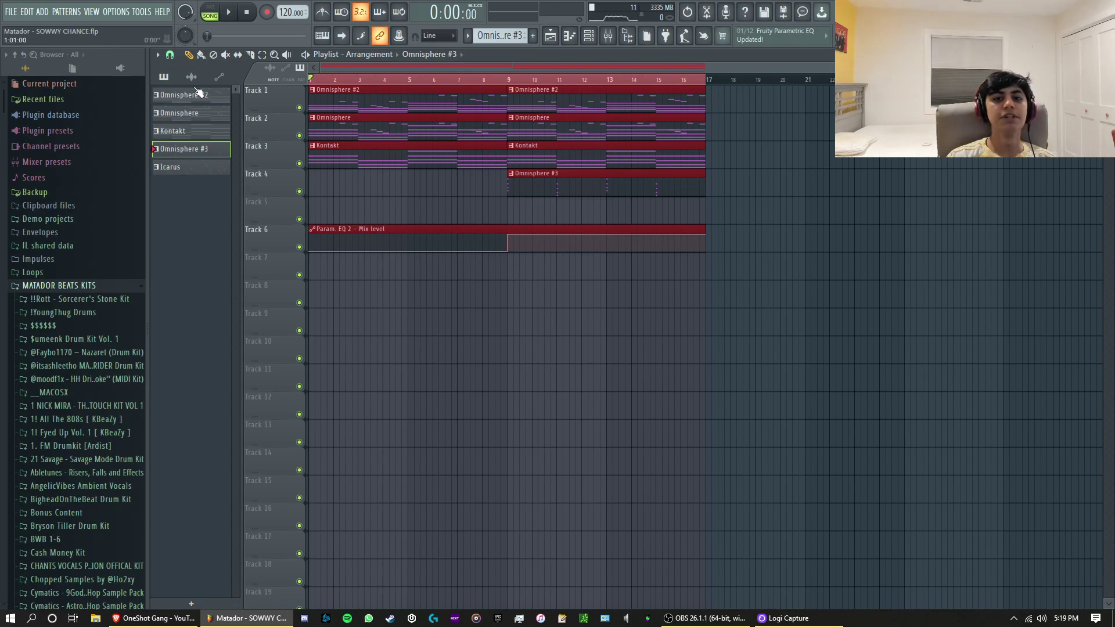
left_click(661, 79)
left_click_drag(316, 81, 705, 102)
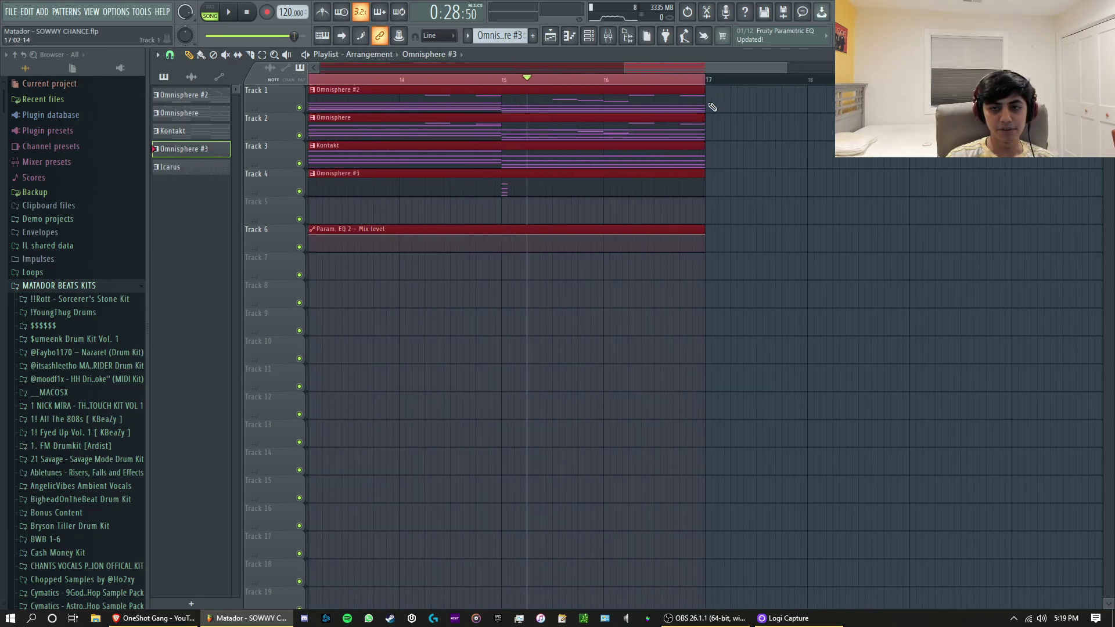
key("Home")
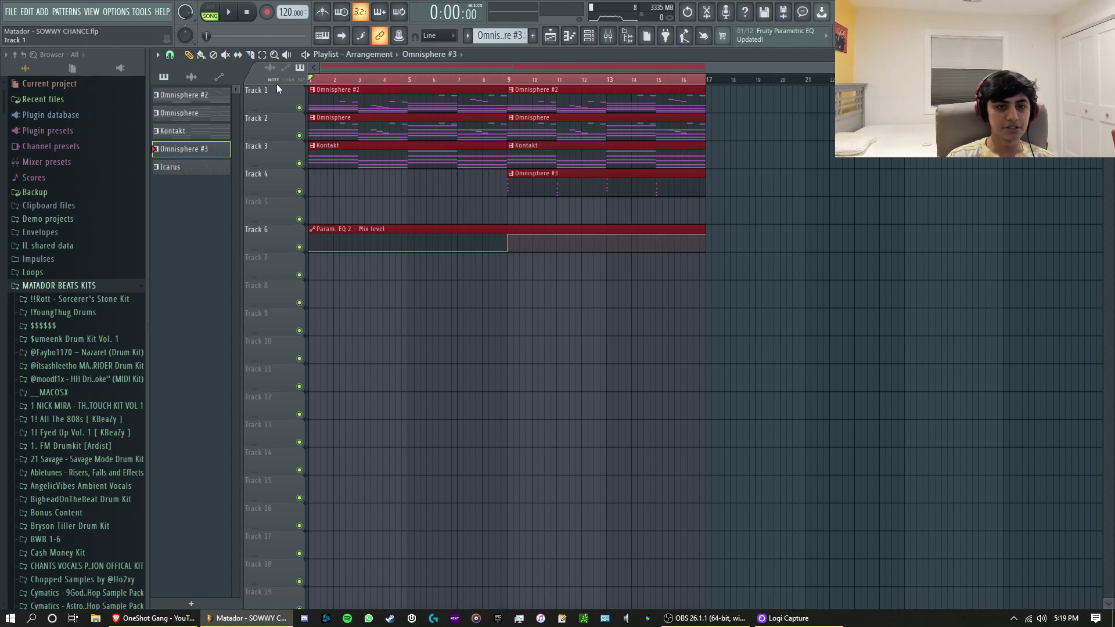
Step: Export the selection as a wave file named DELKETE KATER 120
left_click(13, 13)
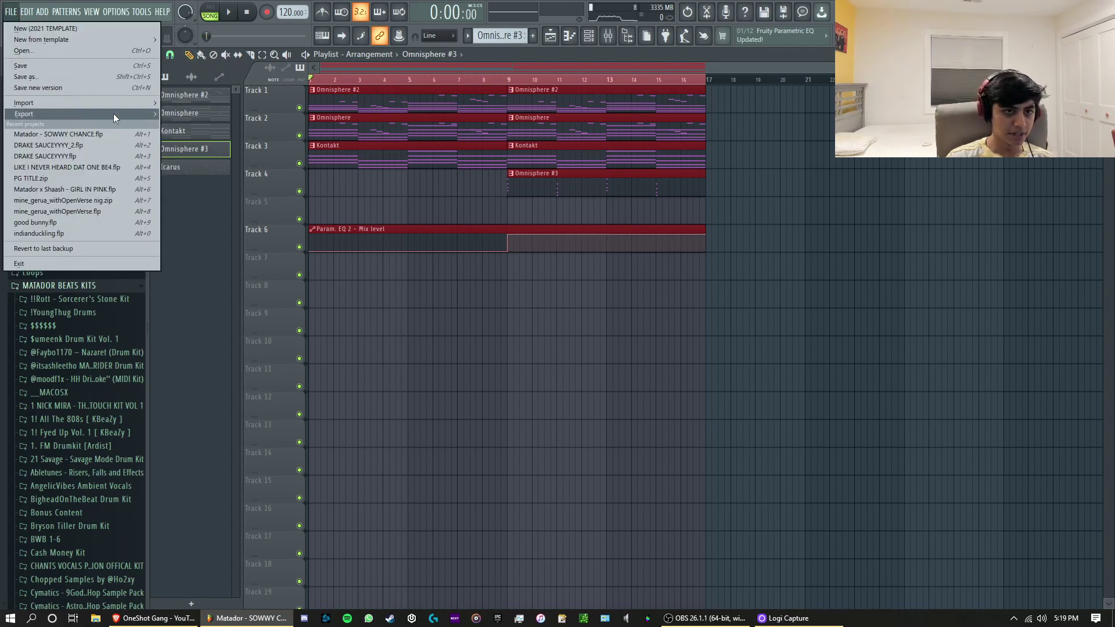
mouse_move(111, 113)
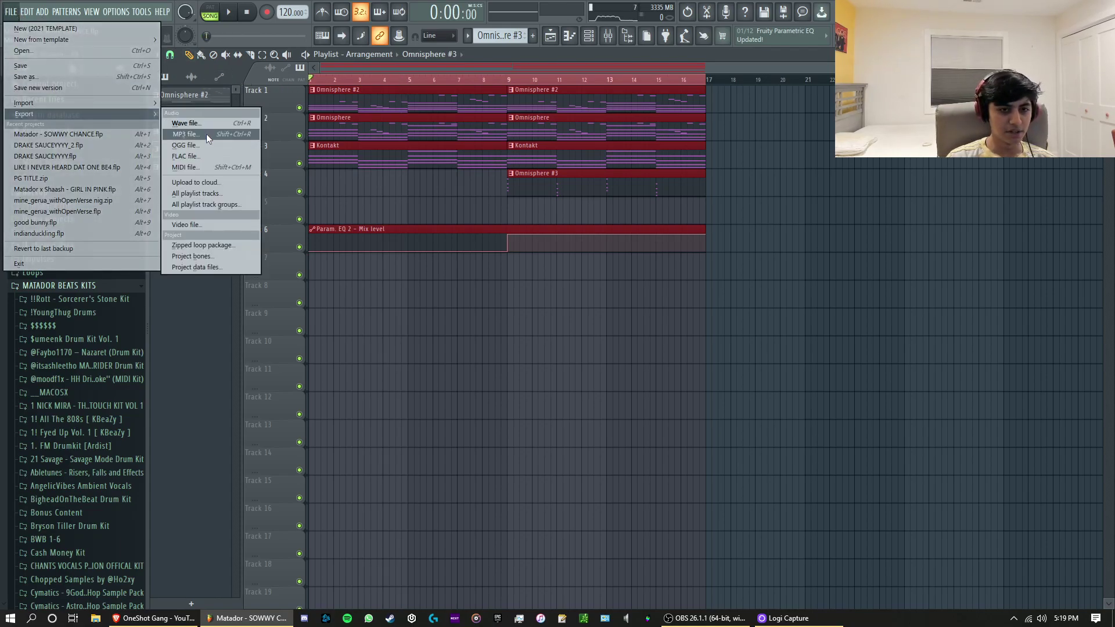
left_click(211, 124)
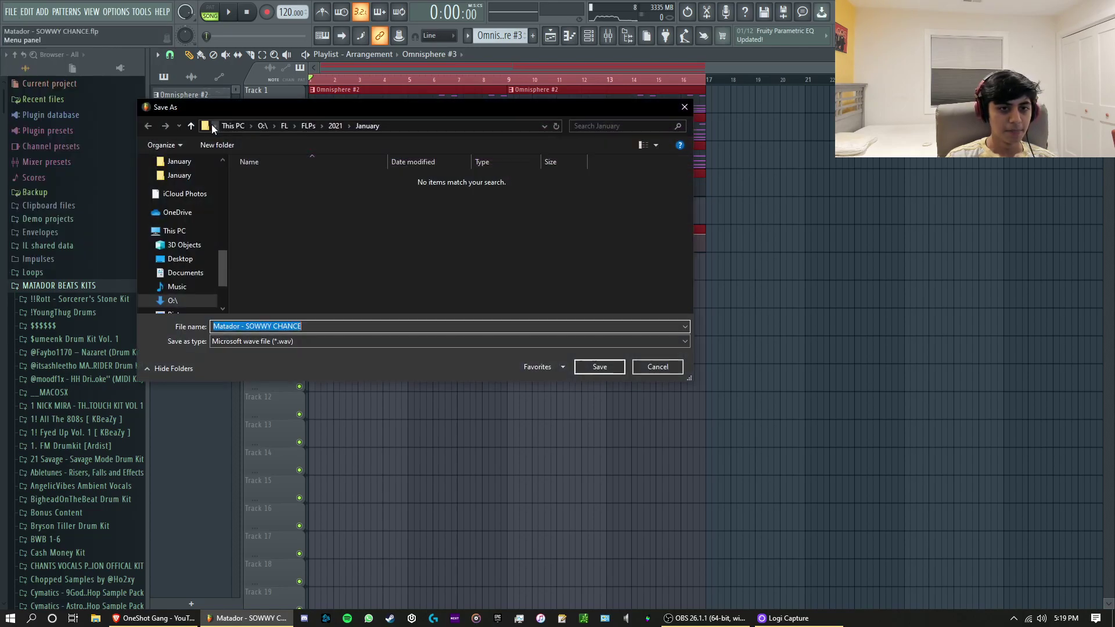
left_click(194, 269)
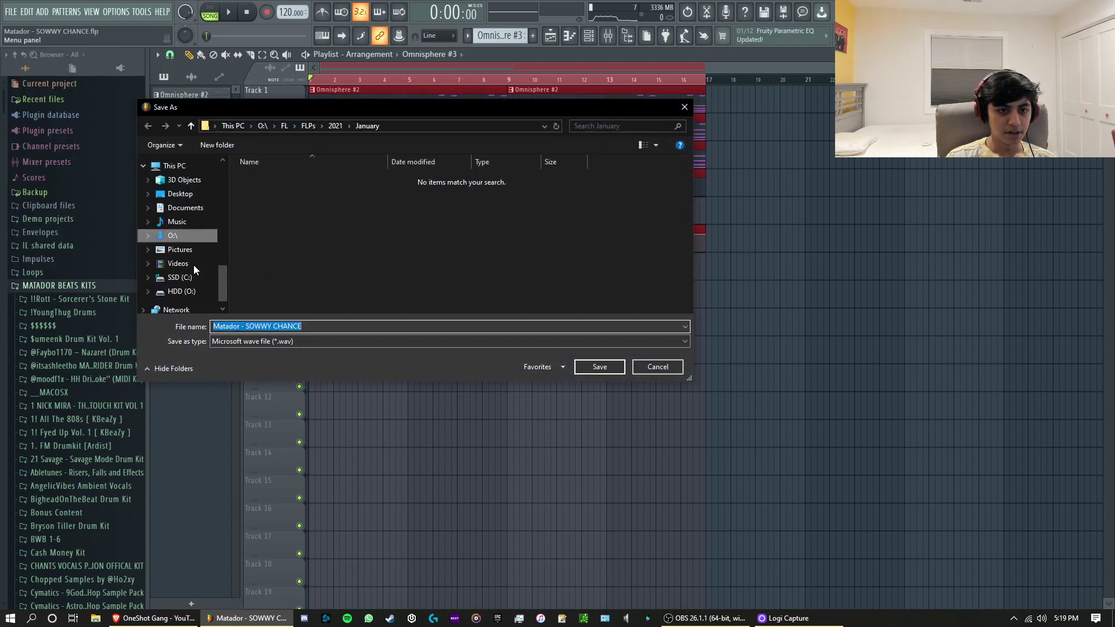
left_click(599, 366)
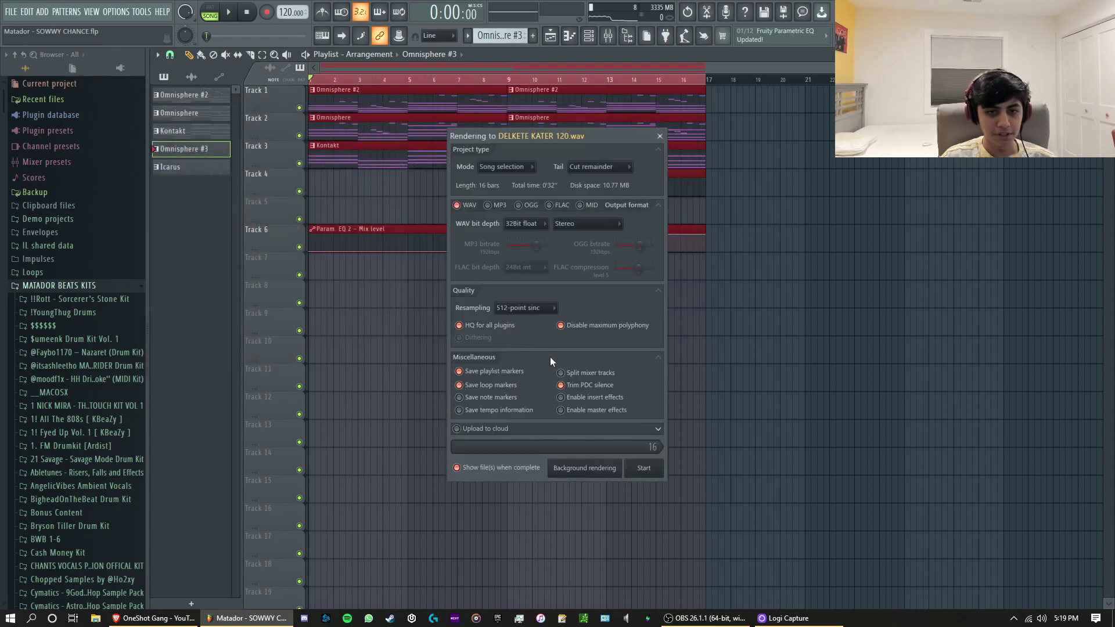
Step: Render the WAV with insert effects and master effects enabled, checking the resampling quality setting
left_click(605, 412)
left_click(580, 398)
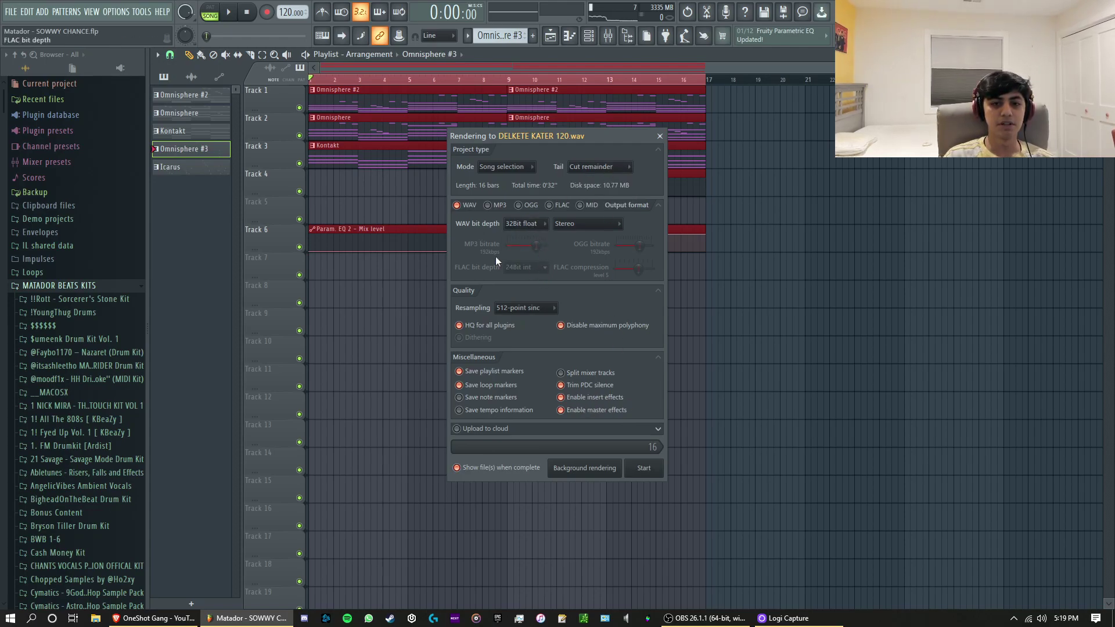
left_click(525, 308)
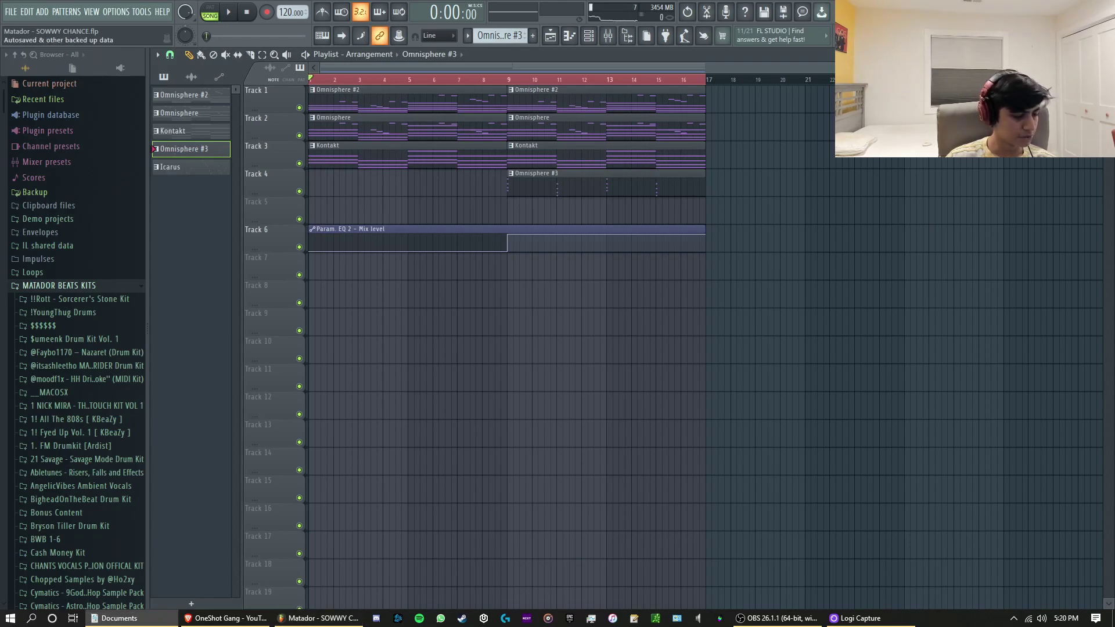
Step: Place the rendered DELKETE KATER 120 wave file on Track 8 starting at bar 1 and mute Tracks 1 through 6
left_click_drag(419, 350, 328, 290)
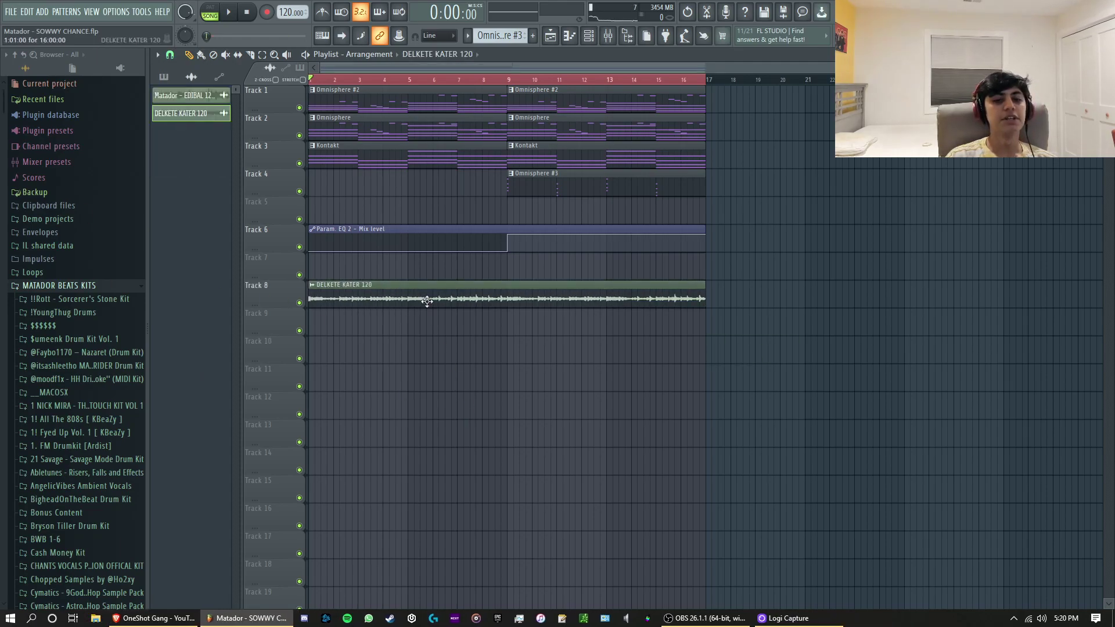
left_click(299, 163)
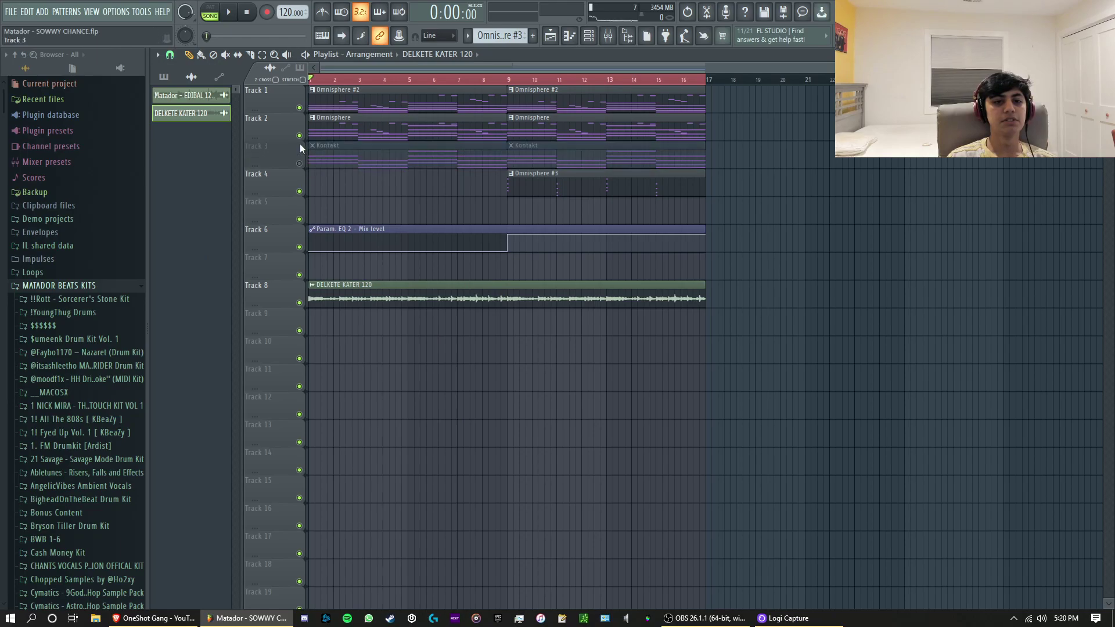
left_click(299, 135)
left_click(299, 108)
left_click(299, 191)
left_click(301, 247)
left_click(300, 219)
Step: Play the rendered DELKETE KATER 120 clip from the start and stop playback
key("space")
key("space")
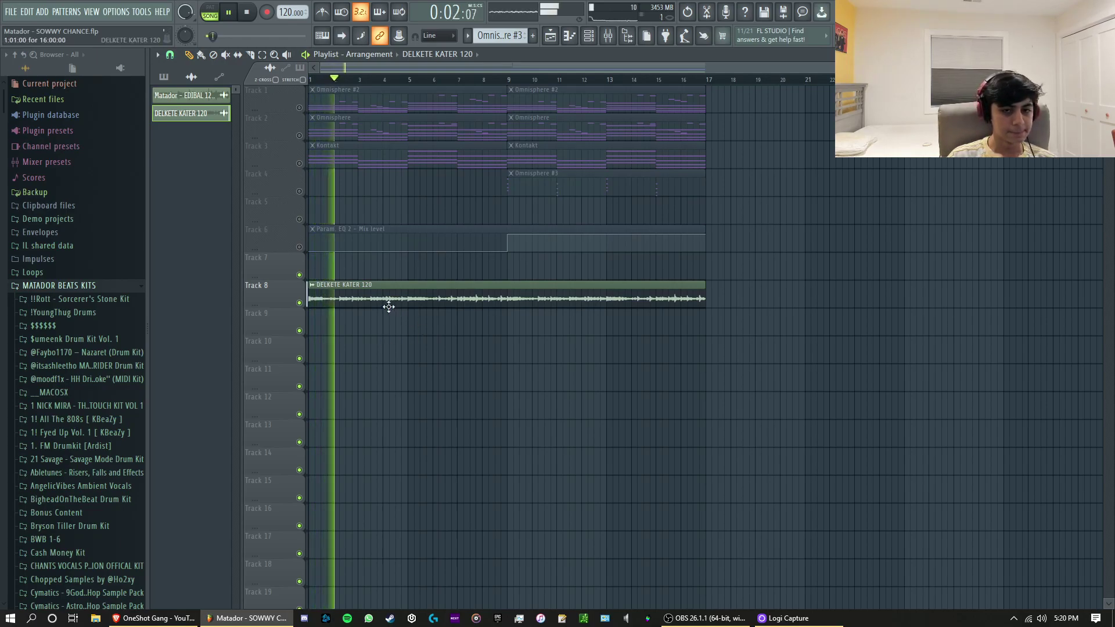
key("space")
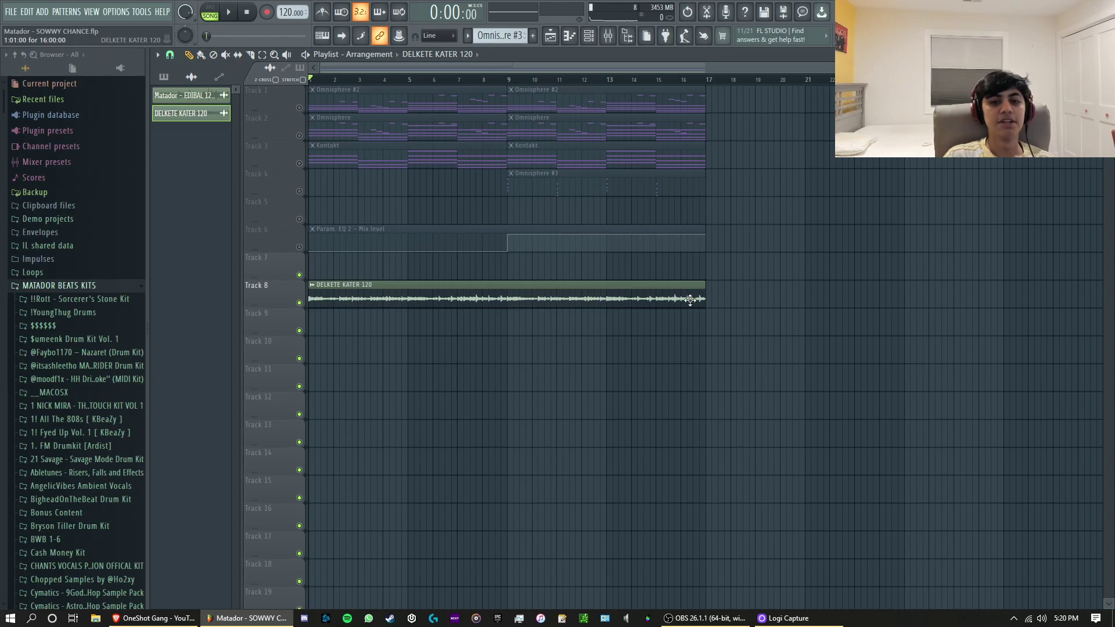
Step: Set the time stretching mode of the DELKETE KATER 120 clip to Stretch
double_click(598, 299)
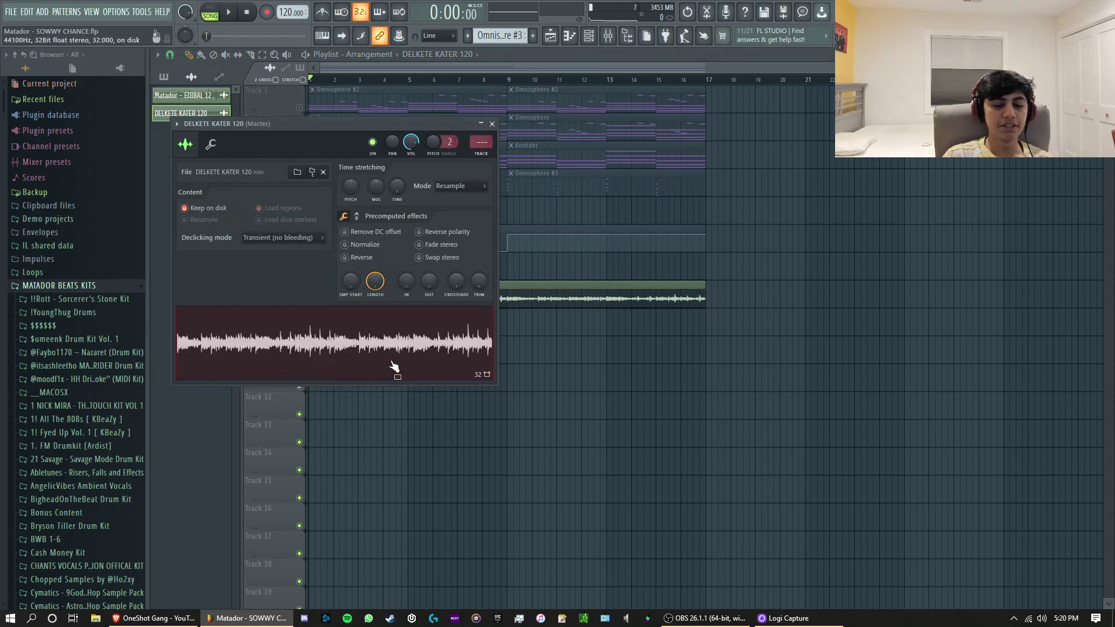
left_click(467, 188)
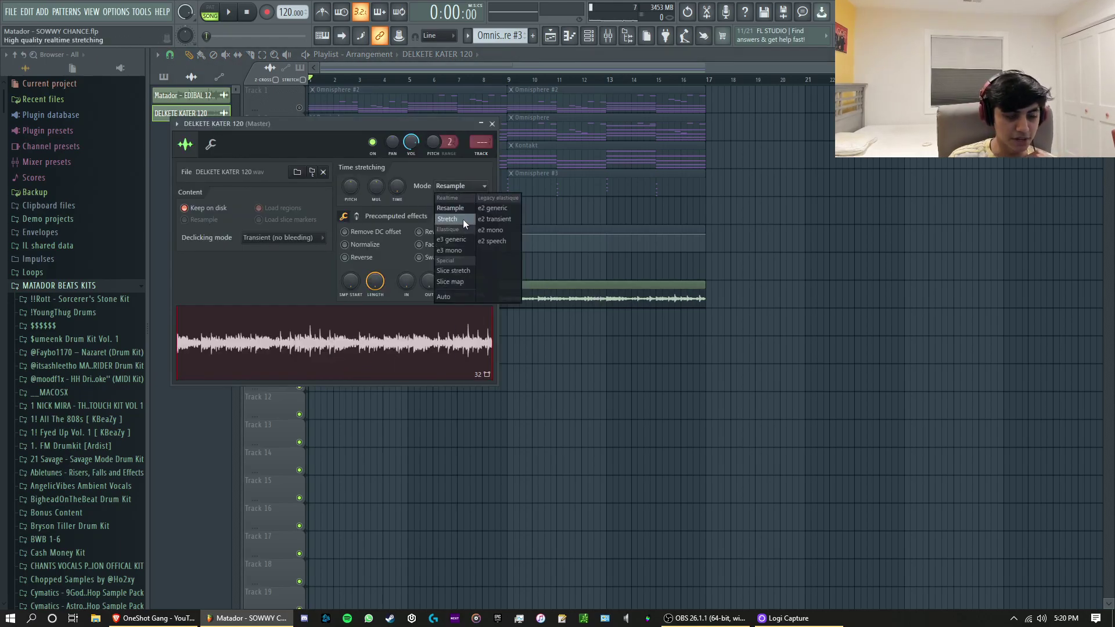
left_click(462, 219)
left_click(458, 186)
left_click(458, 218)
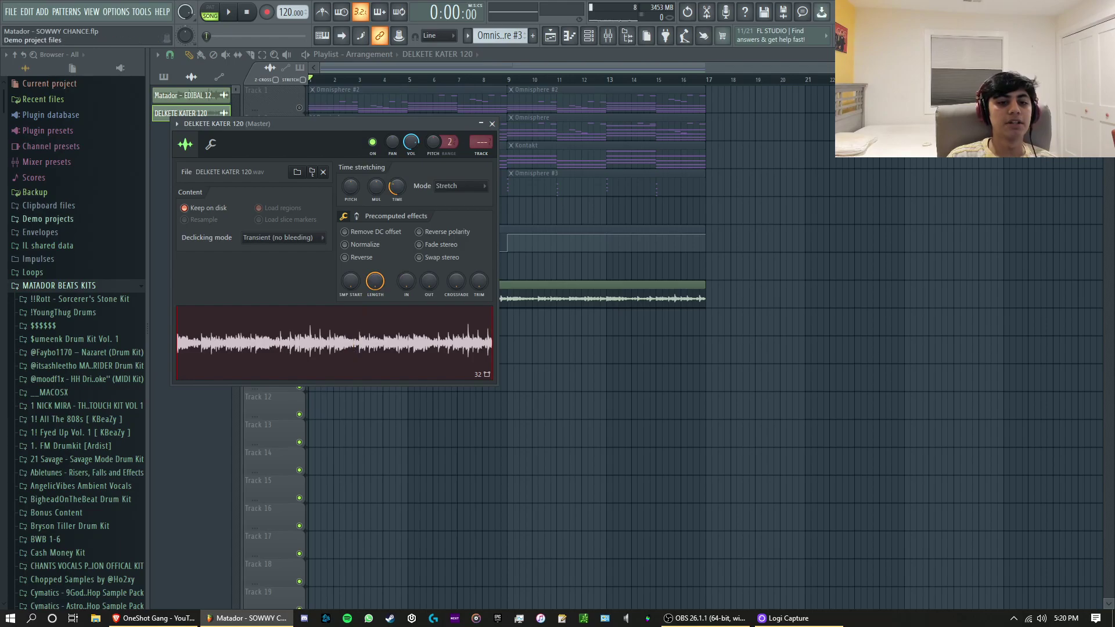
Step: Open the DELKETE KATER 120 clip's audio in the Edison audio editor
left_click_drag(278, 123, 476, 214)
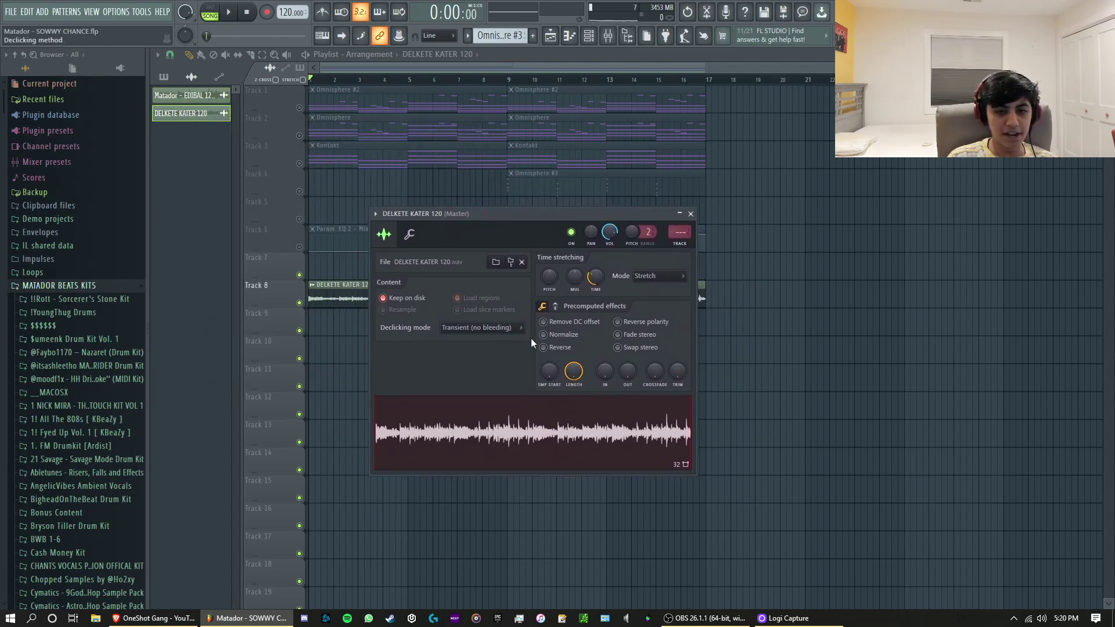
right_click(552, 432)
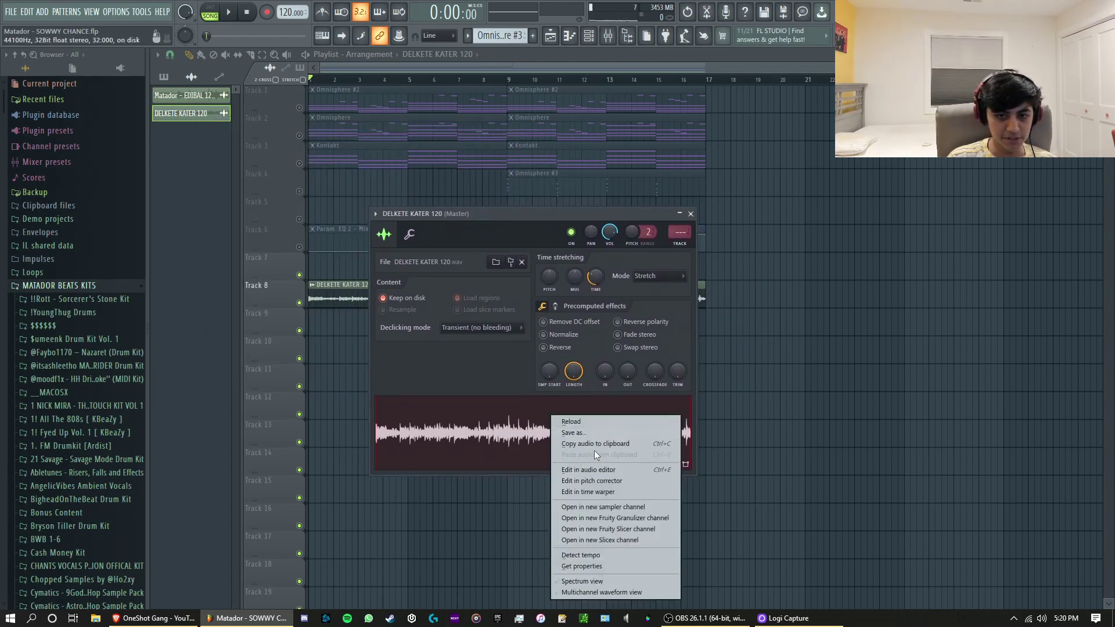
left_click(590, 472)
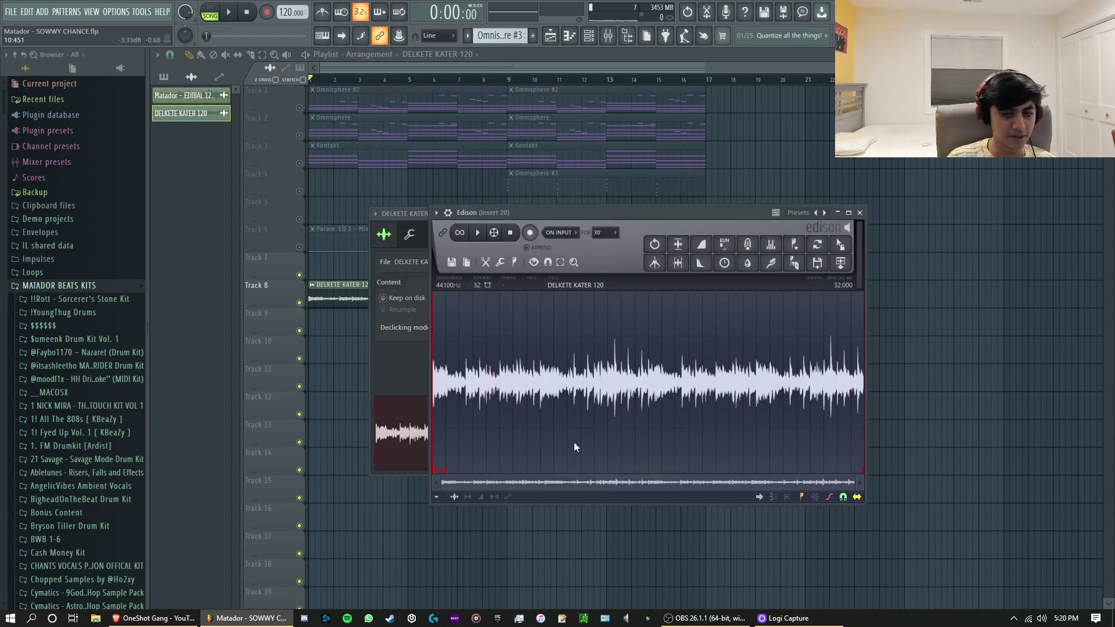
mouse_move(476, 207)
left_mouse_down()
mouse_move(435, 205)
mouse_move(408, 179)
mouse_move(406, 160)
mouse_move(494, 195)
left_mouse_up()
Step: In the sample properties, set the title to ONESHOTGANG TUTORIAL SAMPLING and the samplerate to 1000 Hz with Resample enabled
left_click(441, 267)
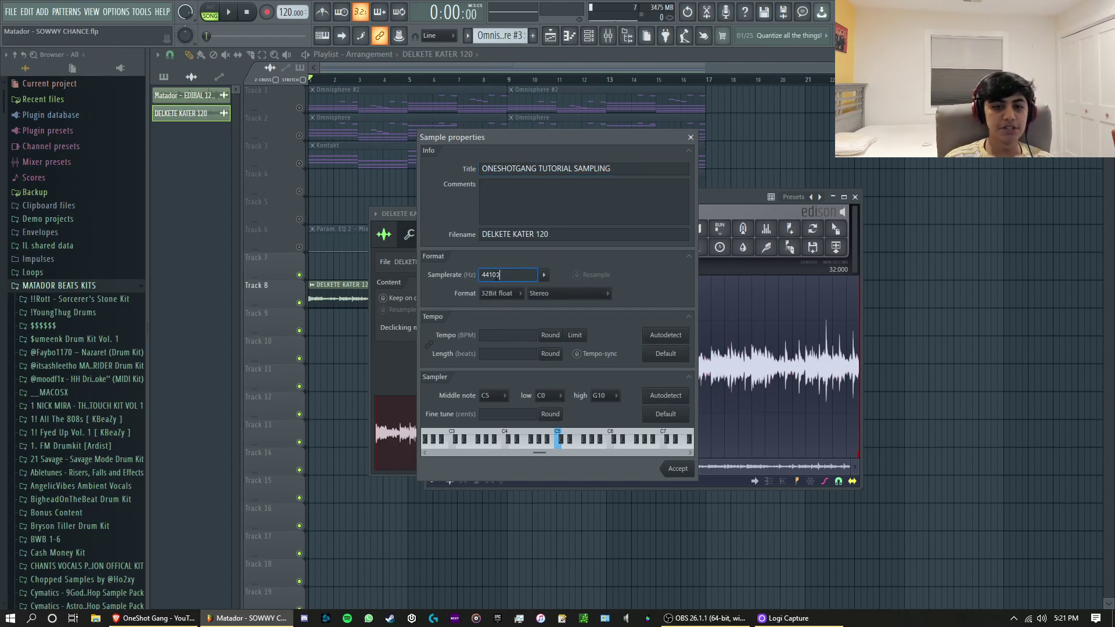
type("1000")
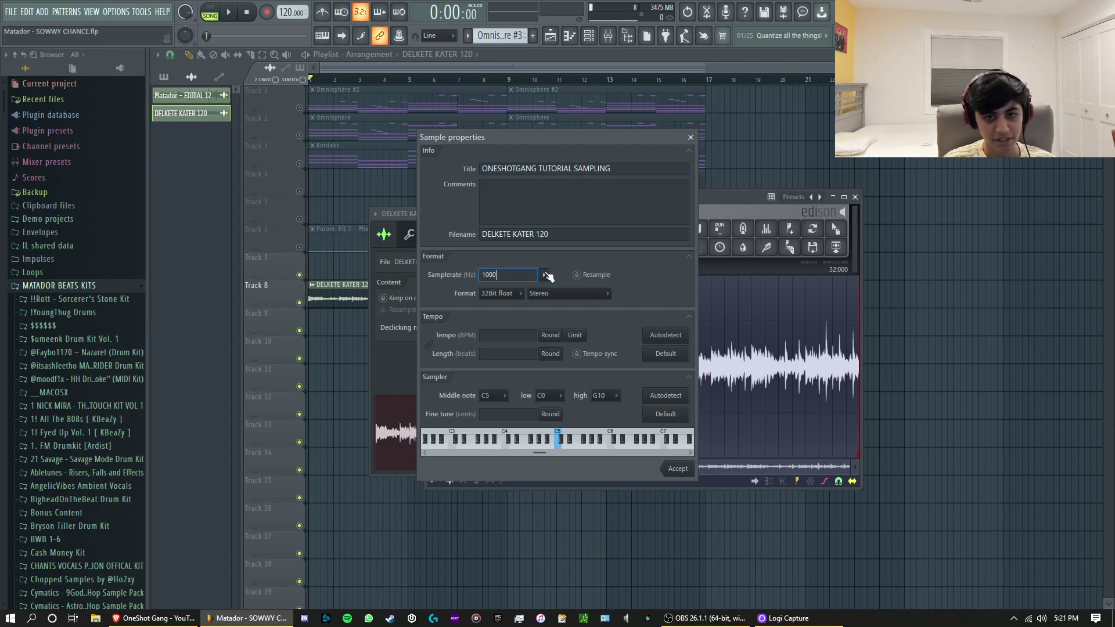
left_click(545, 274)
left_click(529, 258)
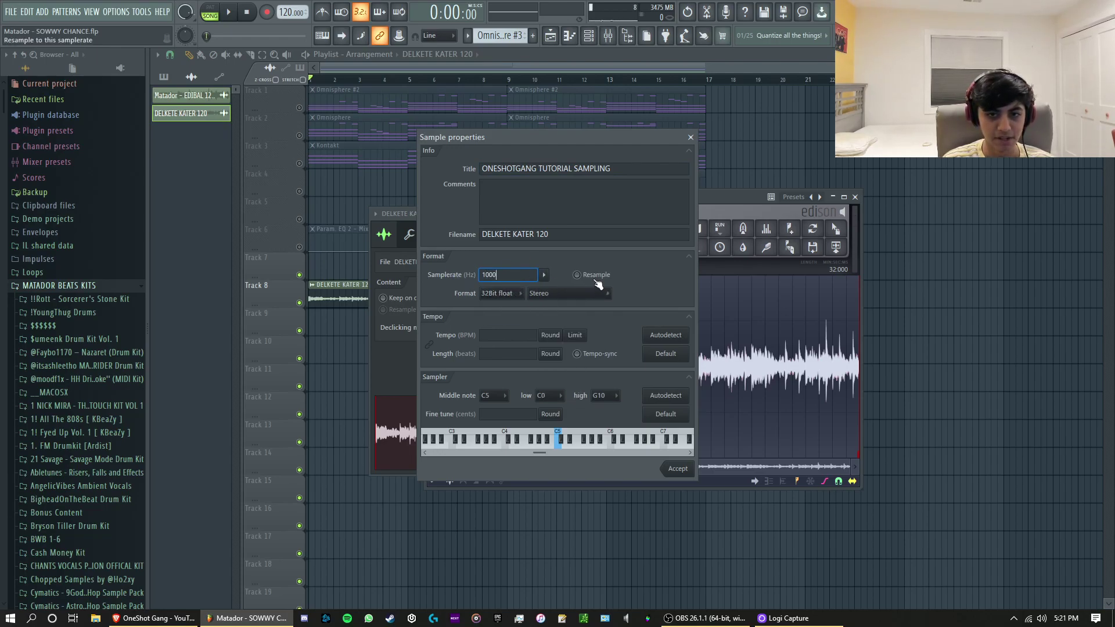
Step: Set the sample's tempo to 120 BPM, enable Tempo-sync and accept the sample properties
left_click(509, 337)
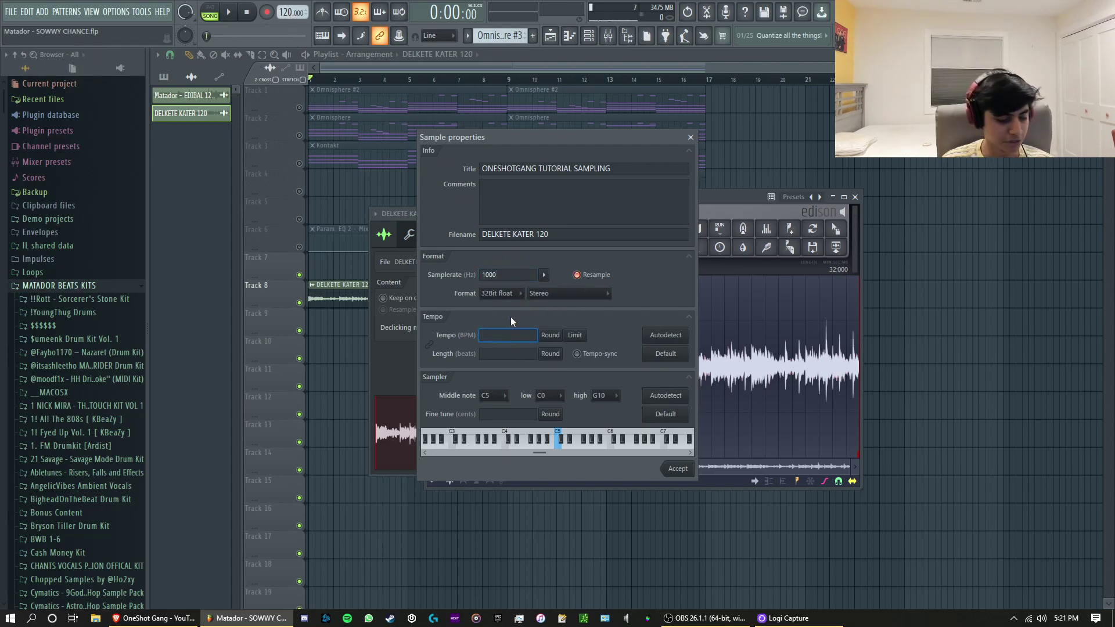
type("120")
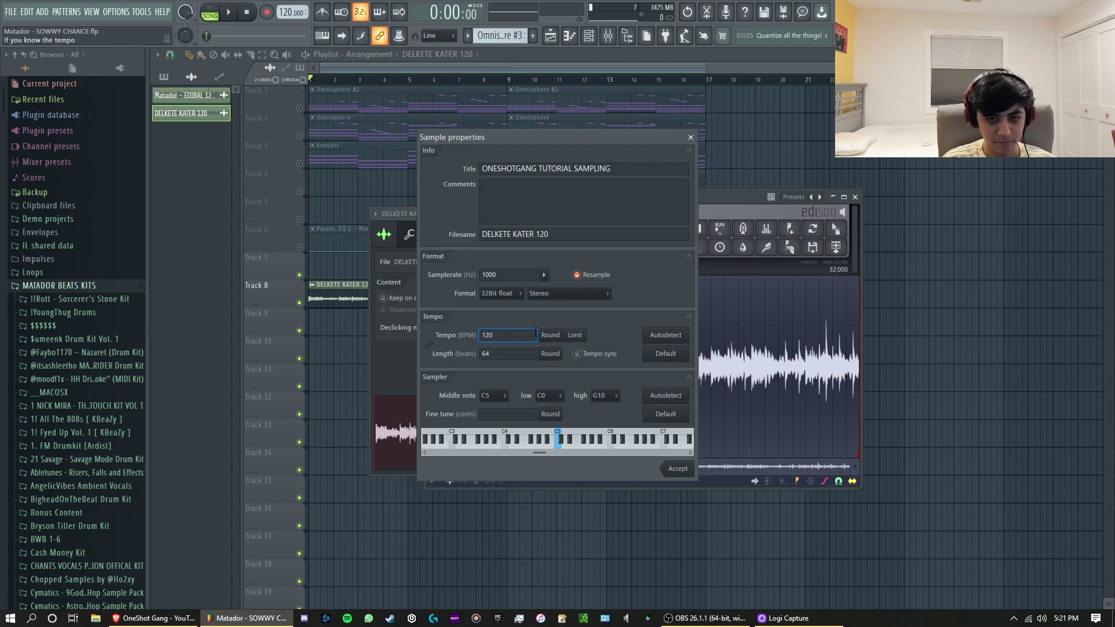
left_click(578, 354)
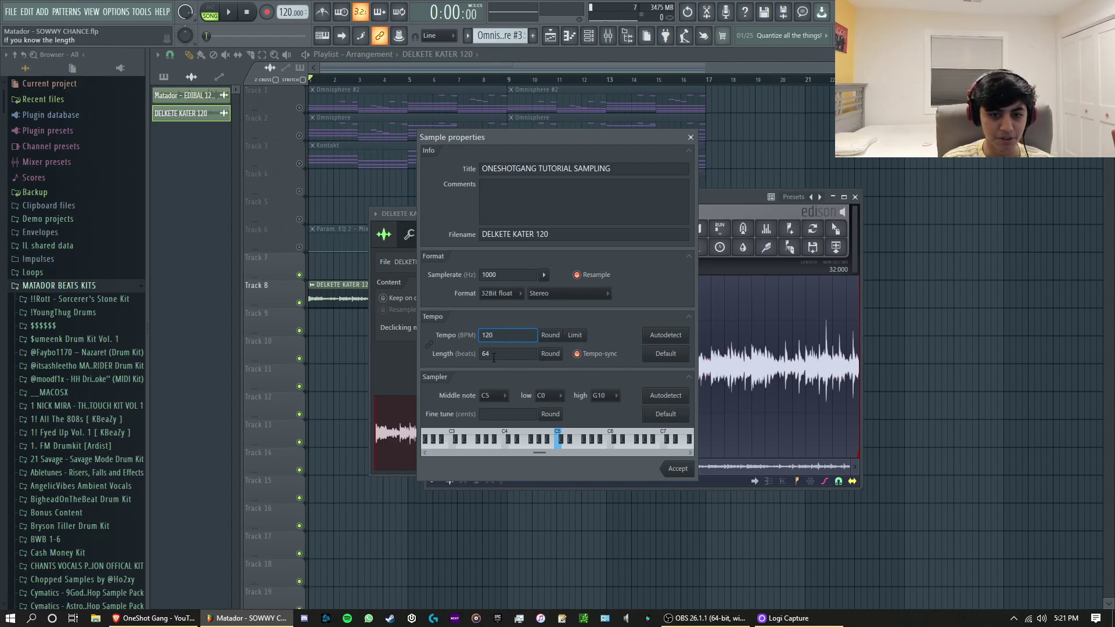
left_click(677, 470)
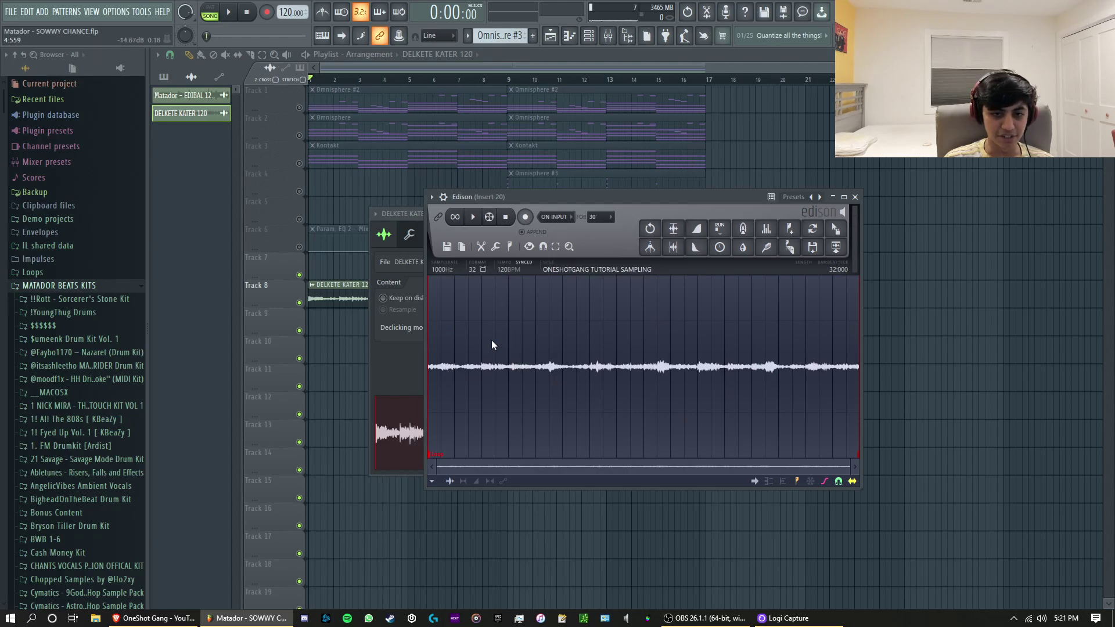
Step: Send the resampled audio to the playlist as an audio clip, unmute the tracks and move the new clip to Track 10
left_click_drag(509, 201, 548, 247)
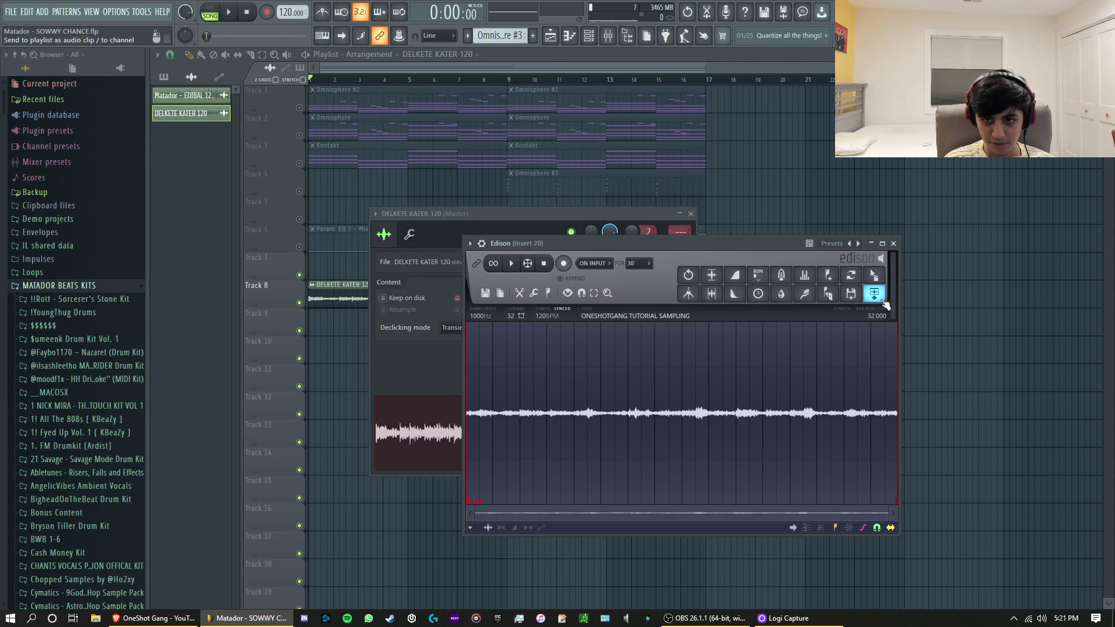
left_click(874, 293)
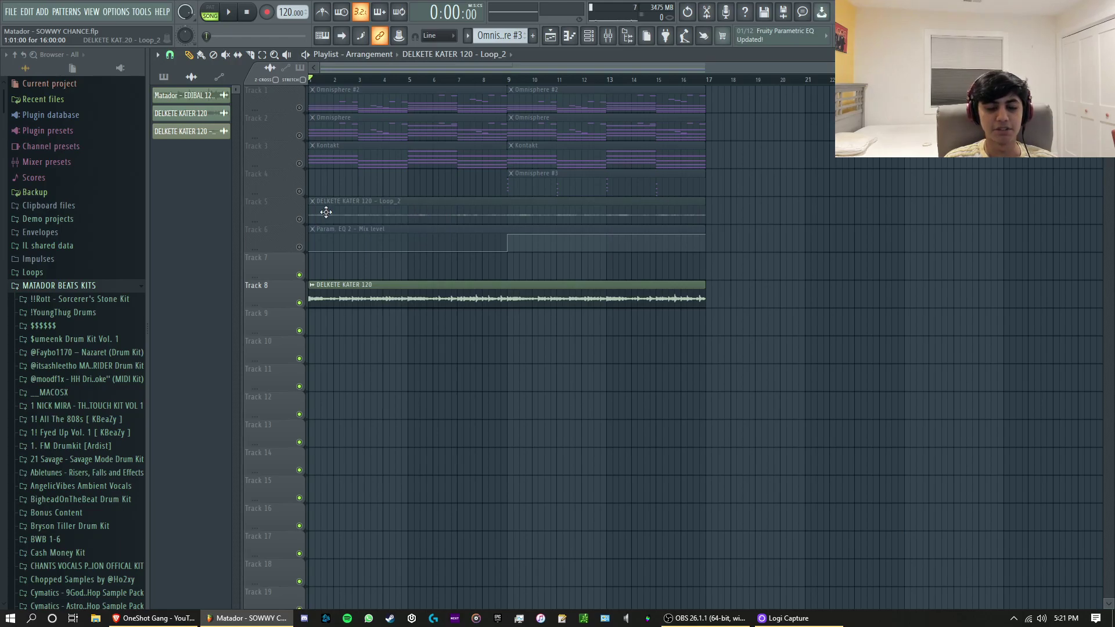
right_click(294, 218)
left_click(292, 219)
right_click(301, 221)
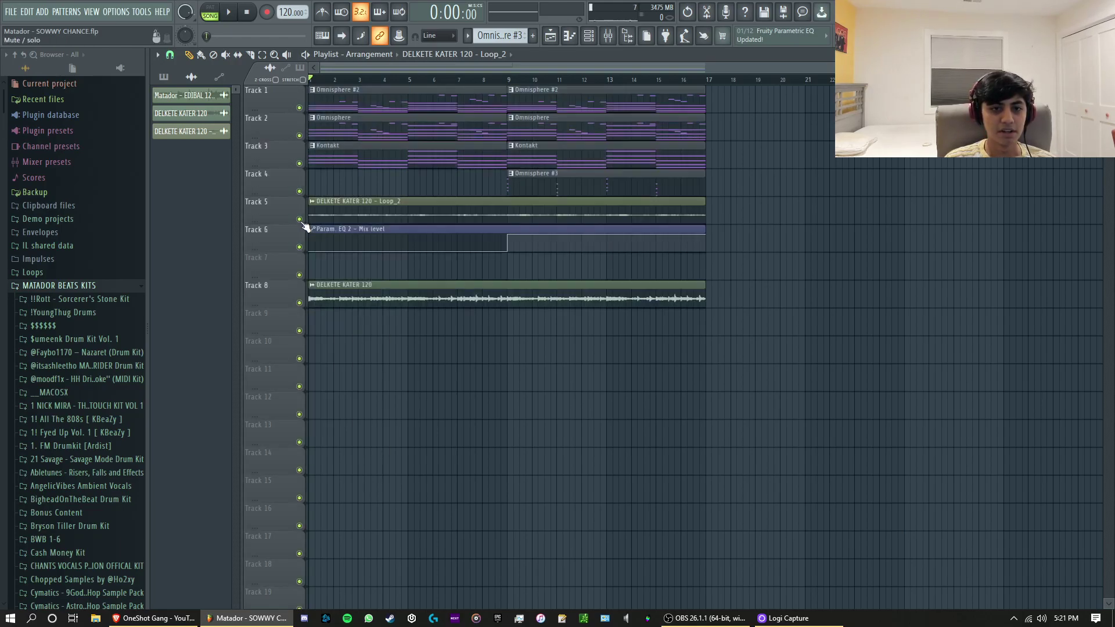
left_click_drag(394, 214, 316, 332)
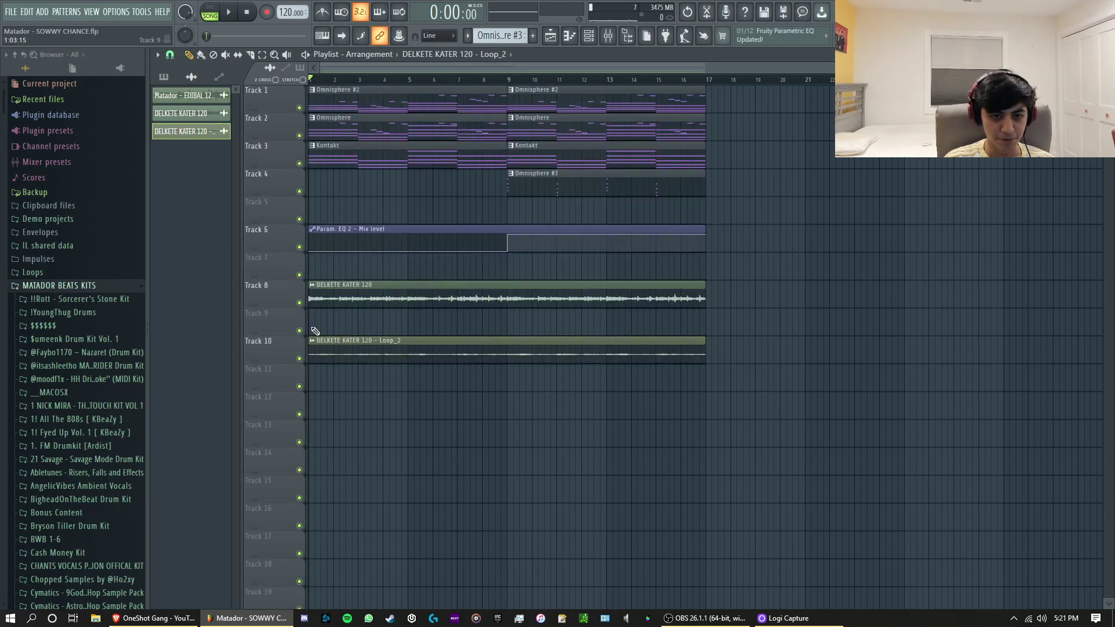
Step: Compare the original and resampled clips by soloing and playing Track 8 and Track 10 in turn
right_click(299, 302)
key("space")
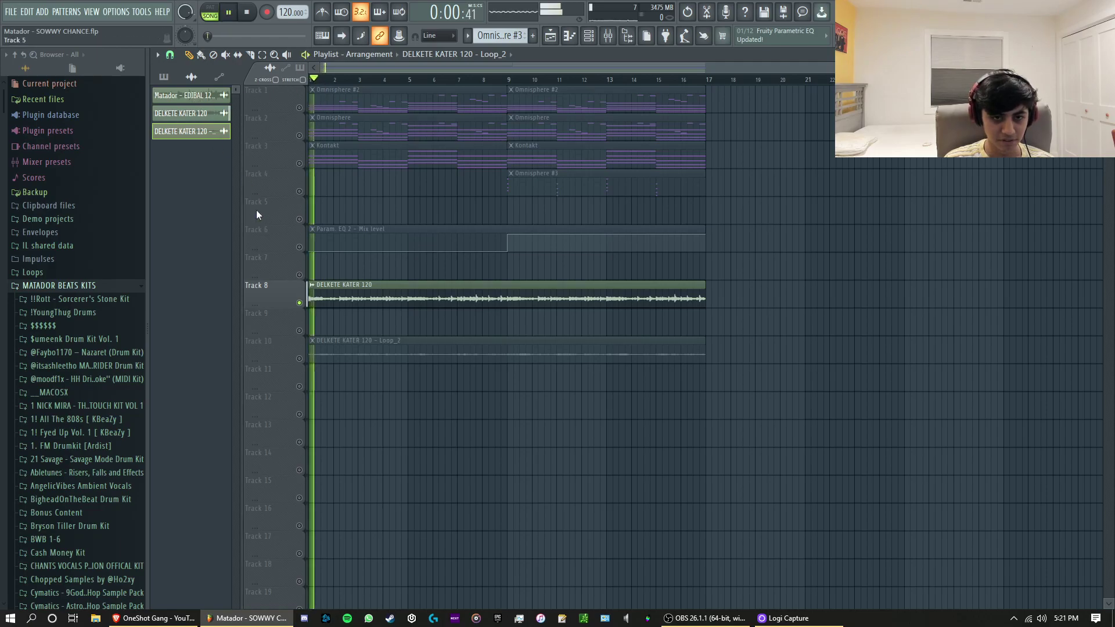
key("space")
right_click(299, 359)
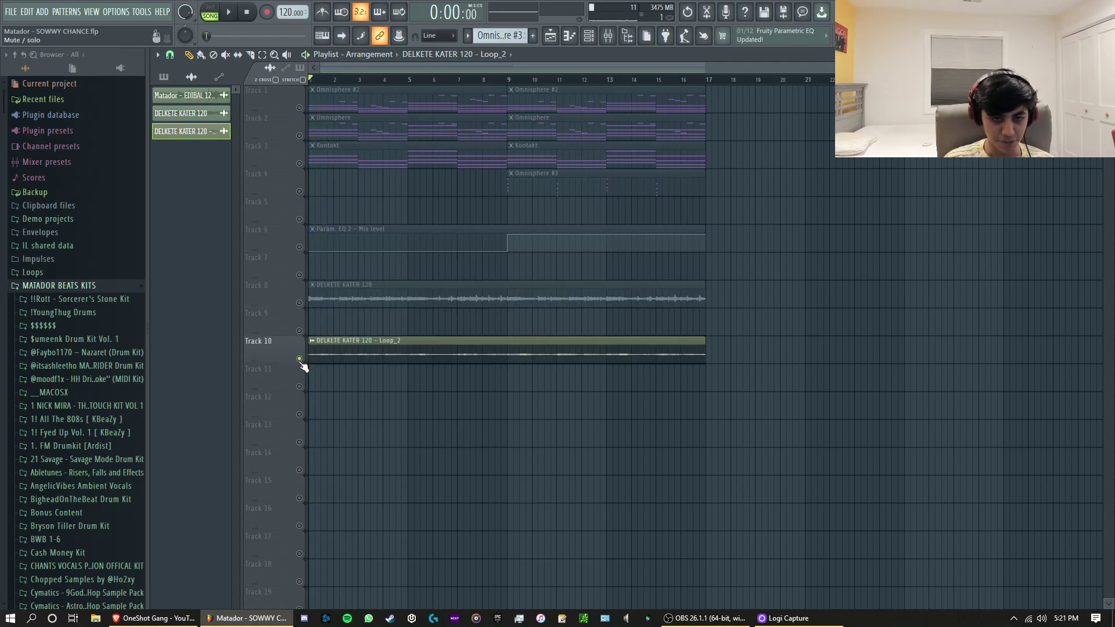
key("space")
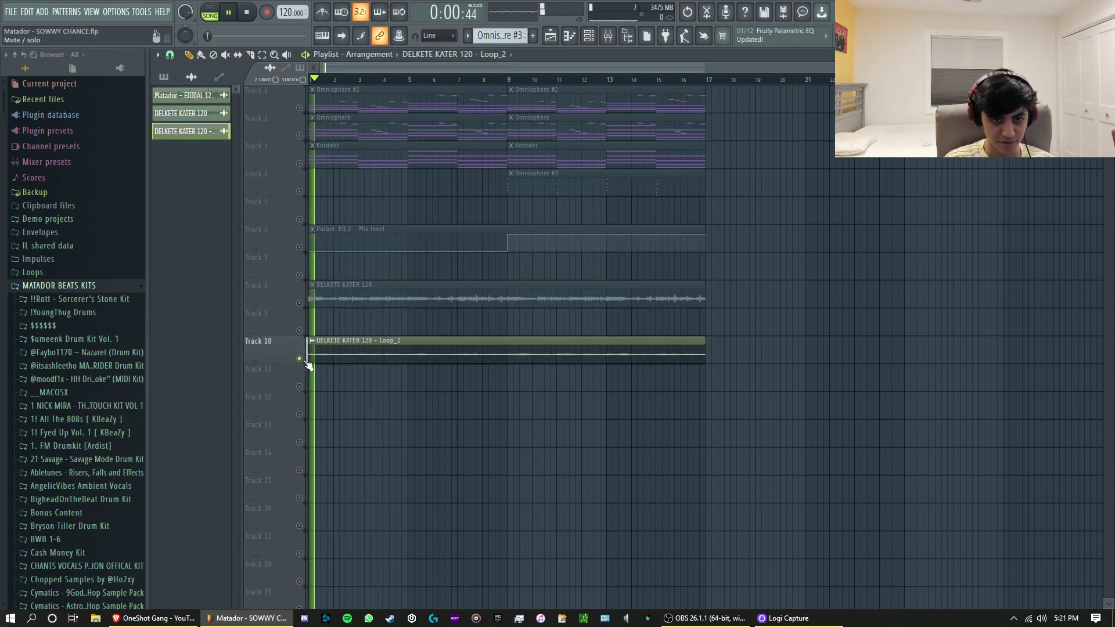
Step: Try boosting the gain of the resampled Loop_2 clip to 7% in its precomputed effects during playback
double_click(405, 348)
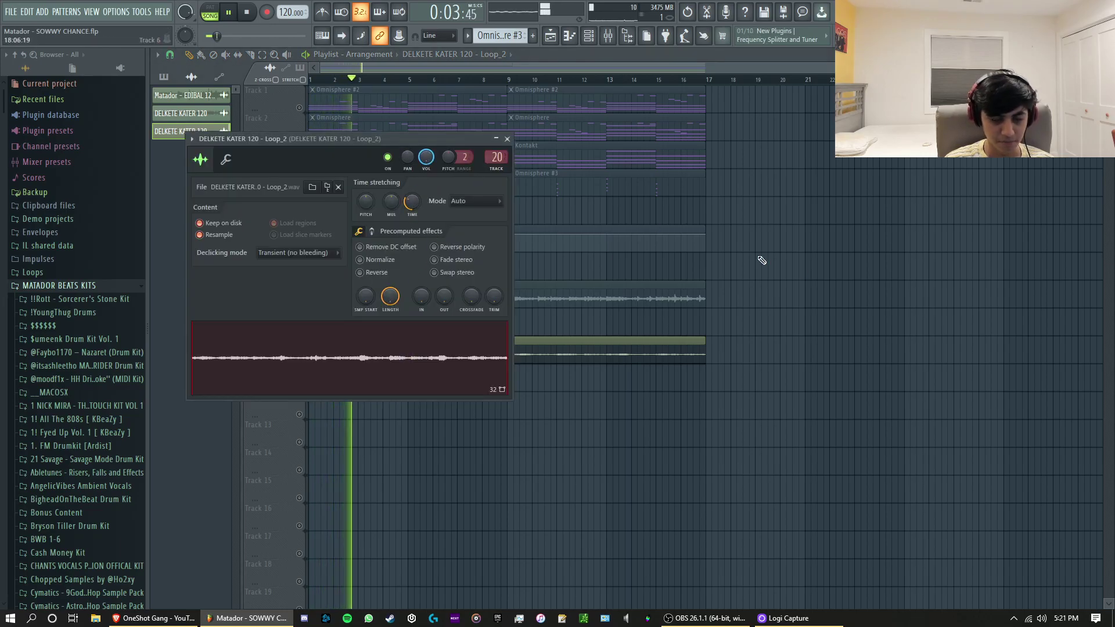
key("Escape")
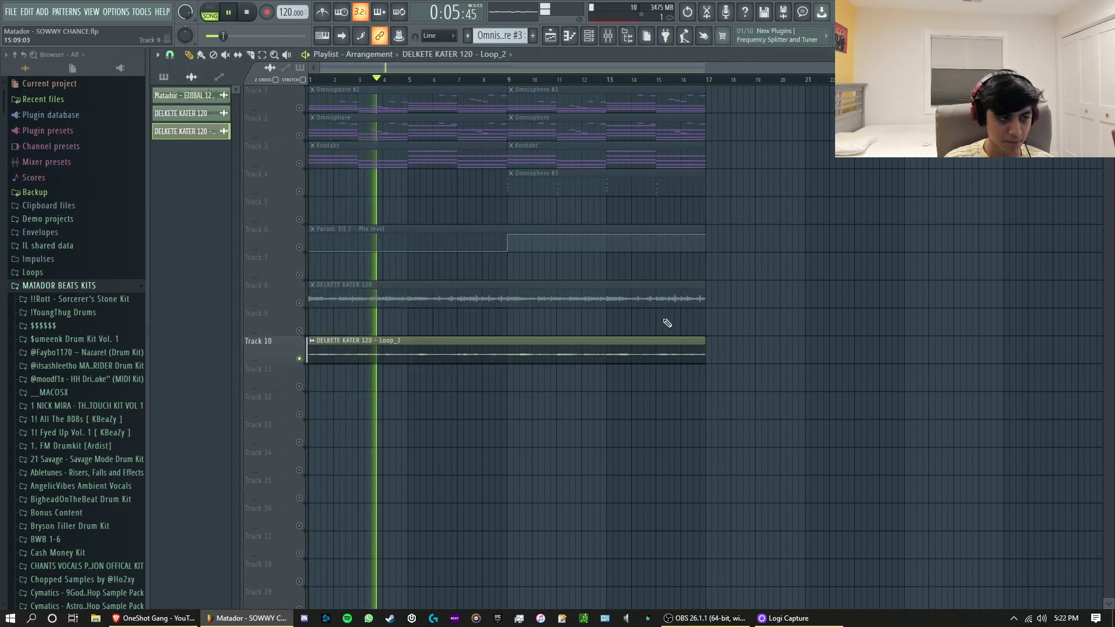
double_click(533, 346)
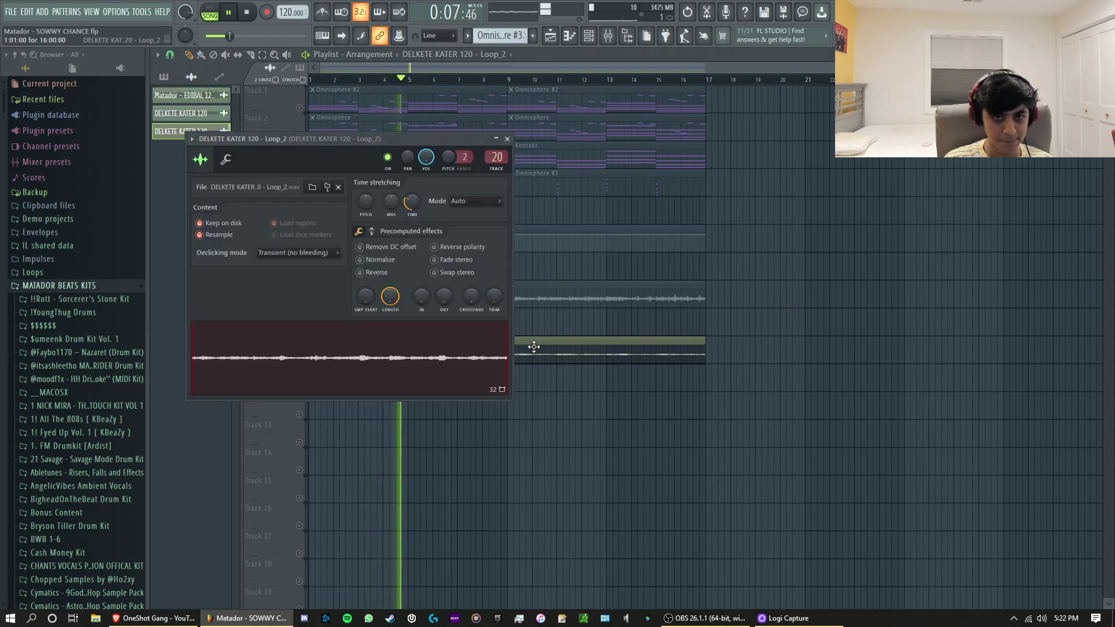
left_click(372, 231)
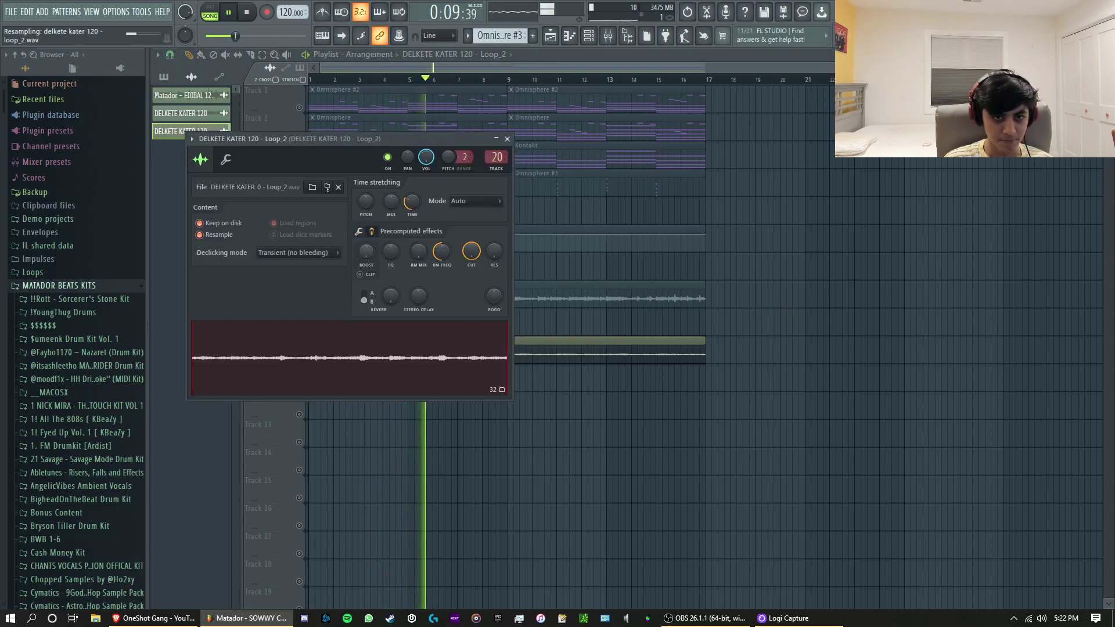
left_click_drag(366, 251, 367, 246)
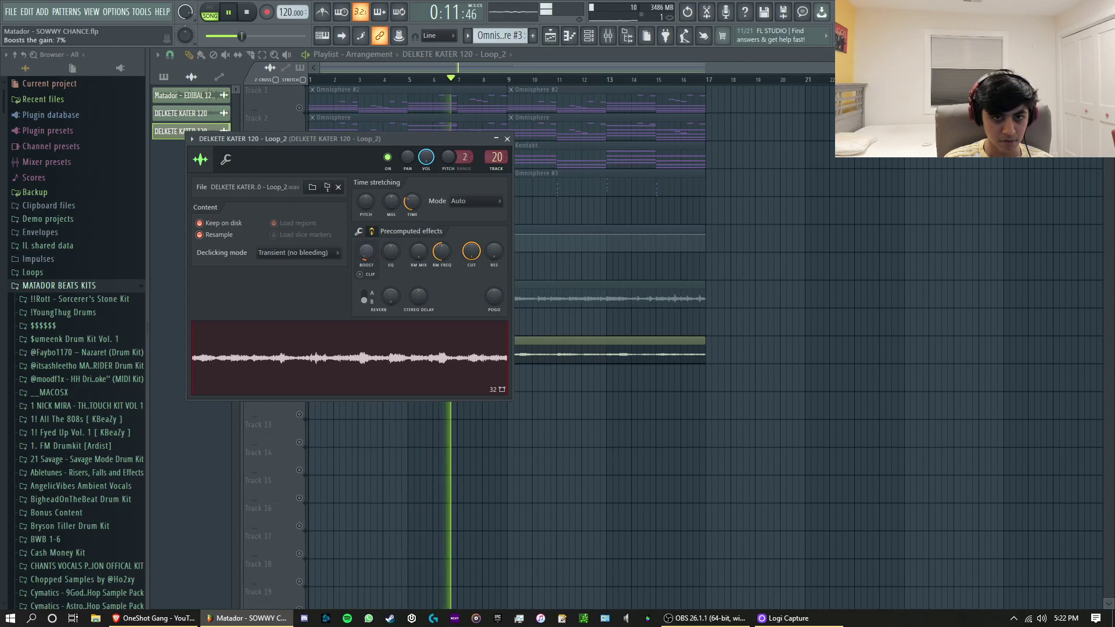
key("Escape")
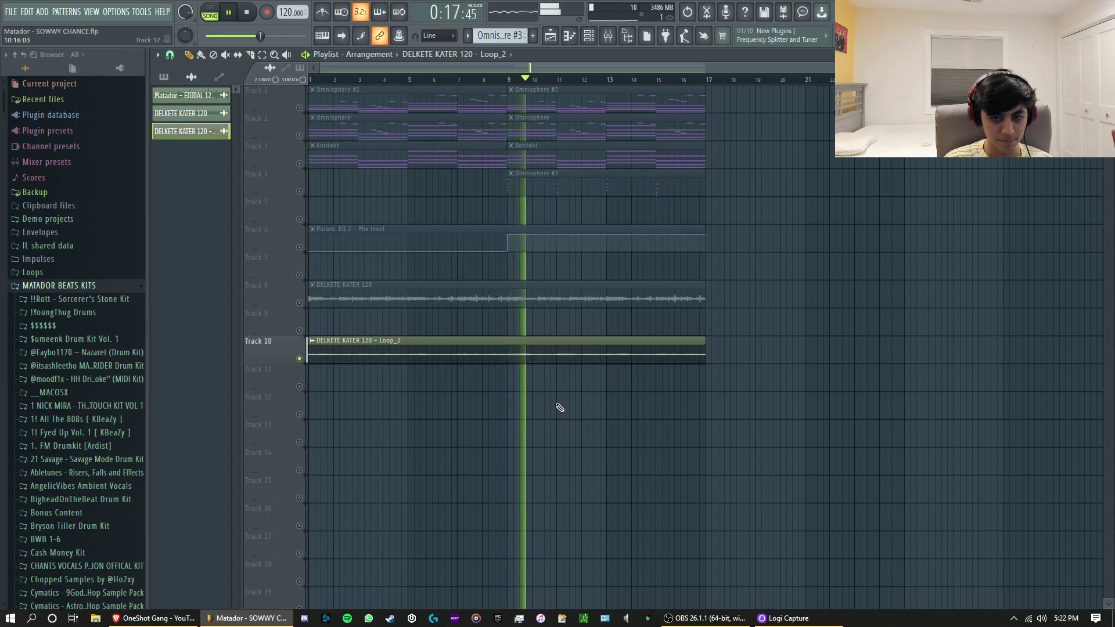
key("space")
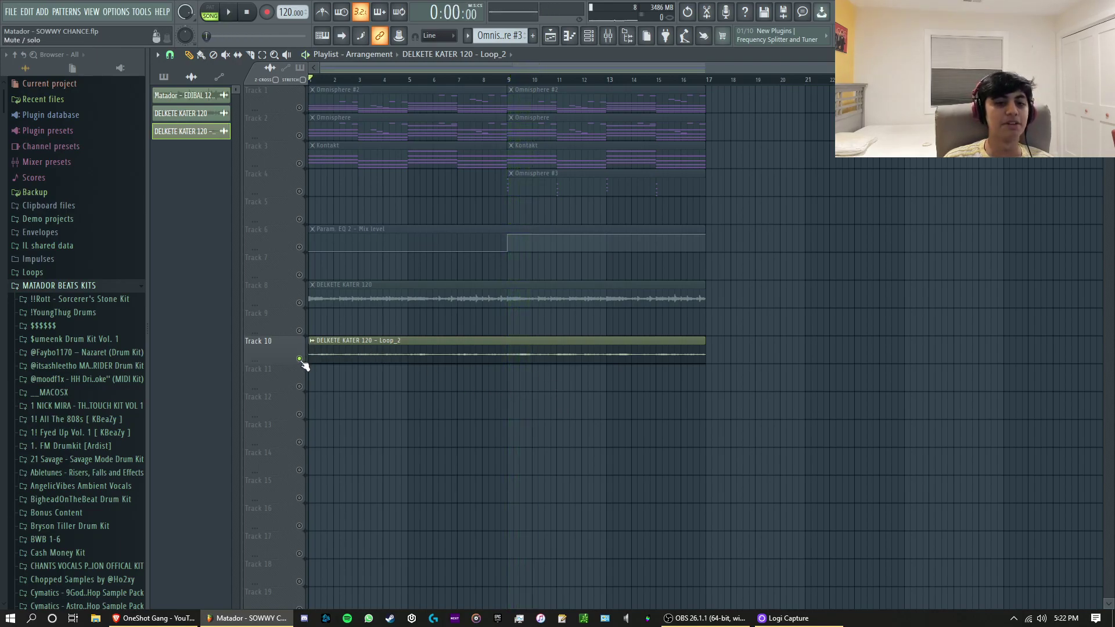
Step: Enable Normalize in the precomputed effects of the resampled Loop_2 clip on Track 10
double_click(334, 357)
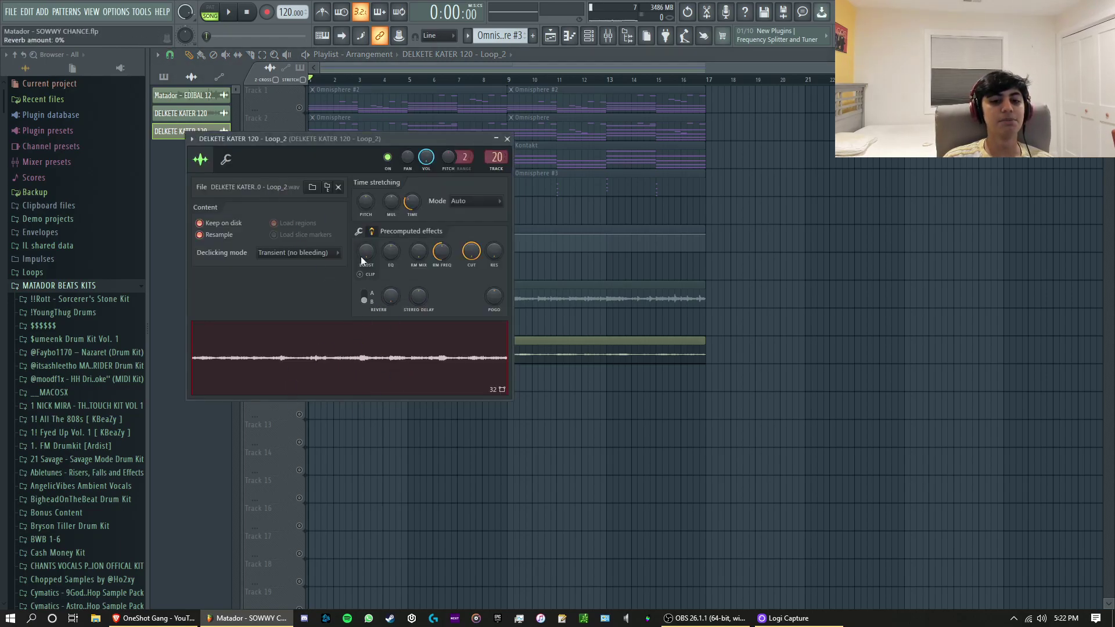
left_click(360, 232)
left_click(381, 261)
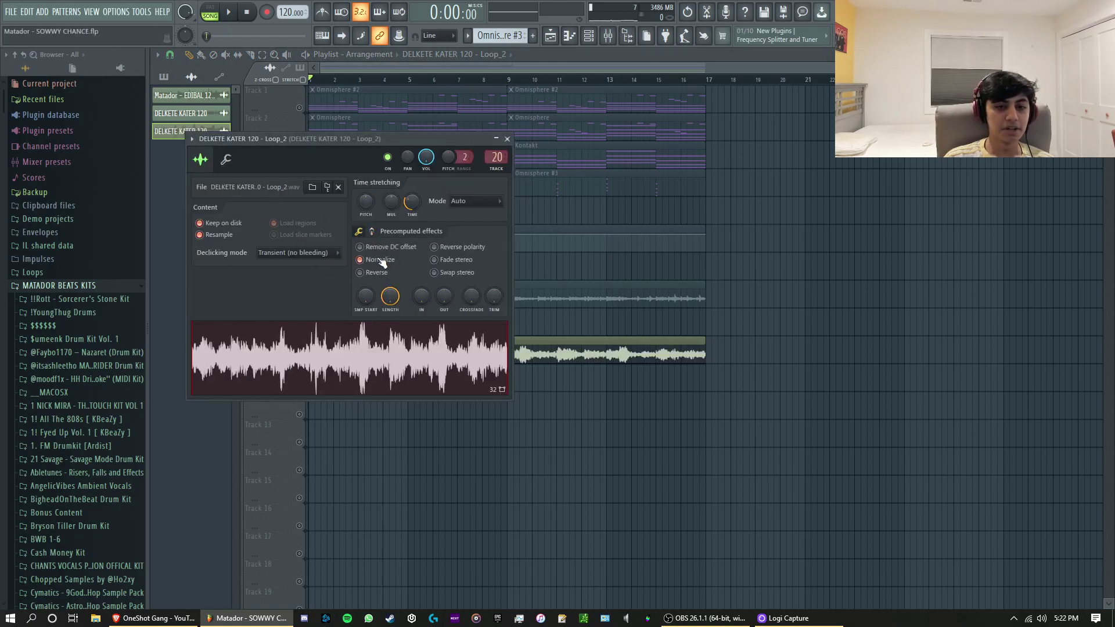
key("Escape")
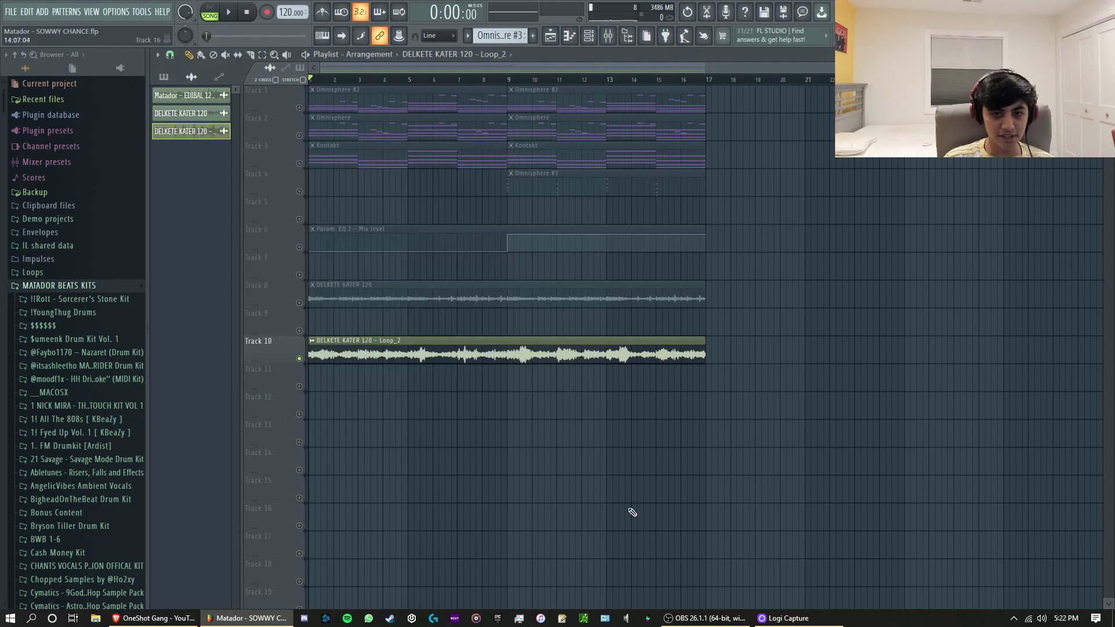
Step: Lower the channel volume of the Loop_2 clip on Track 10 to about 62% during playback and listen through
double_click(378, 354)
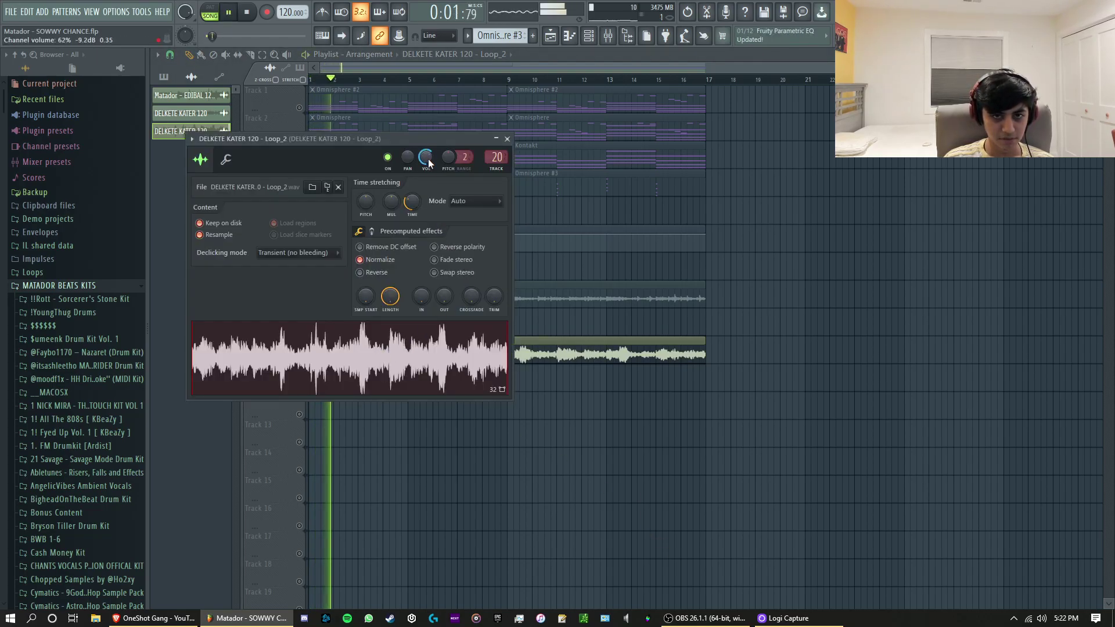
key("Escape")
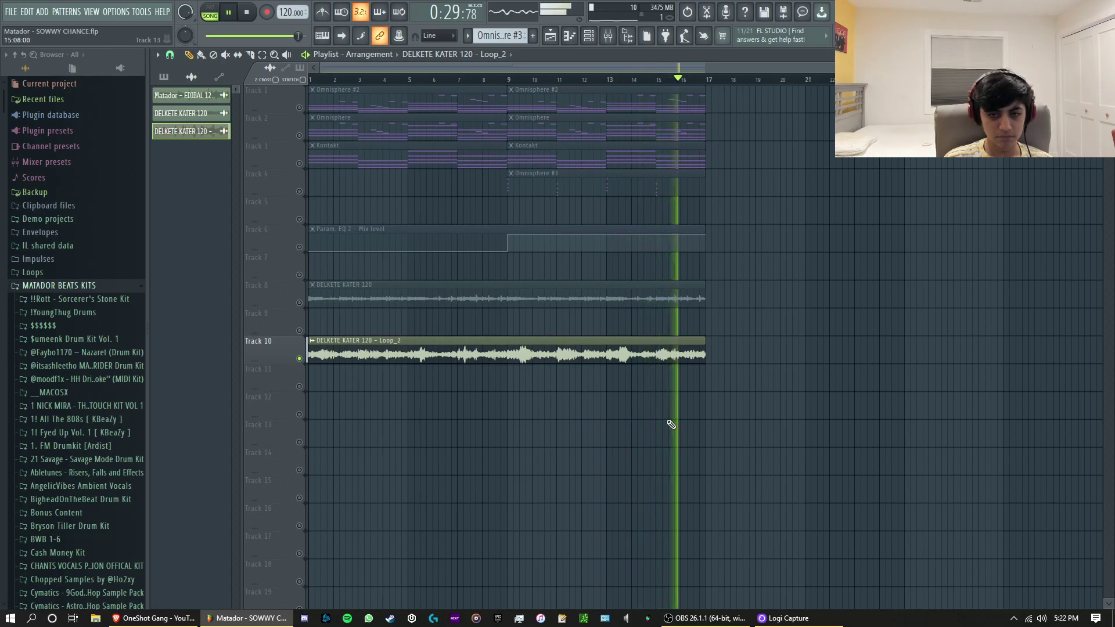
key("space")
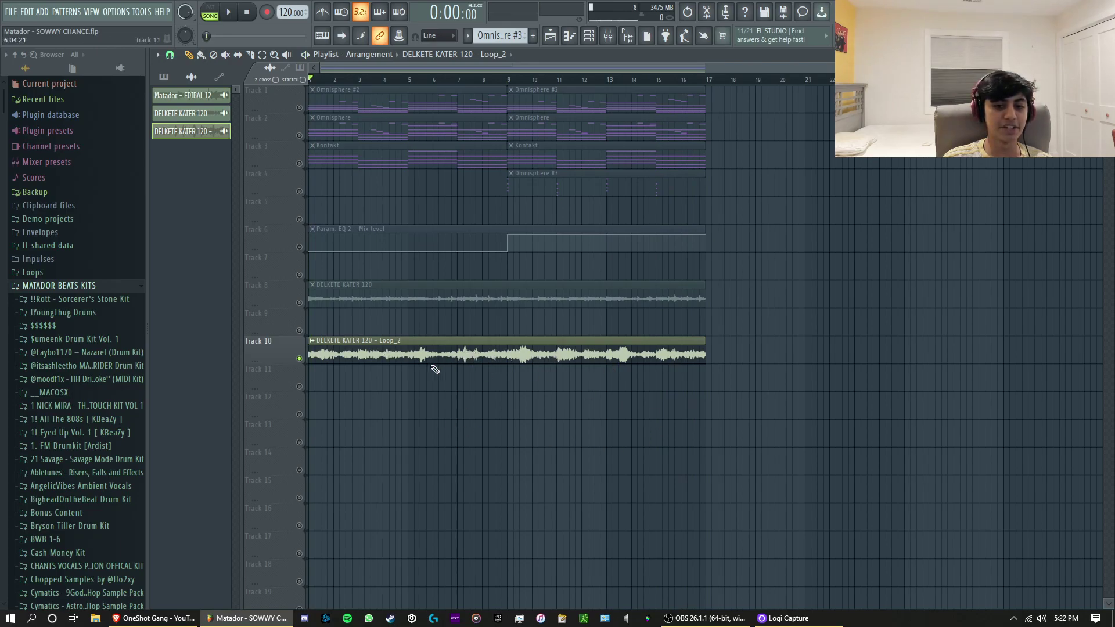
Step: Set the time stretching mode of the Loop_2 clip to Stretch
double_click(419, 358)
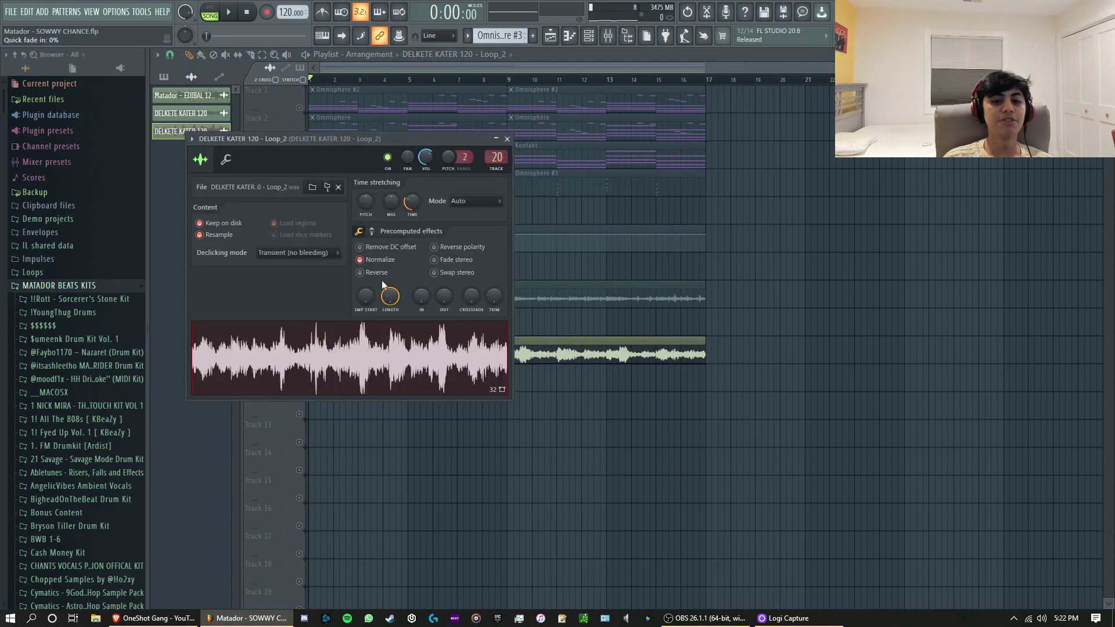
left_click(475, 201)
left_click(466, 232)
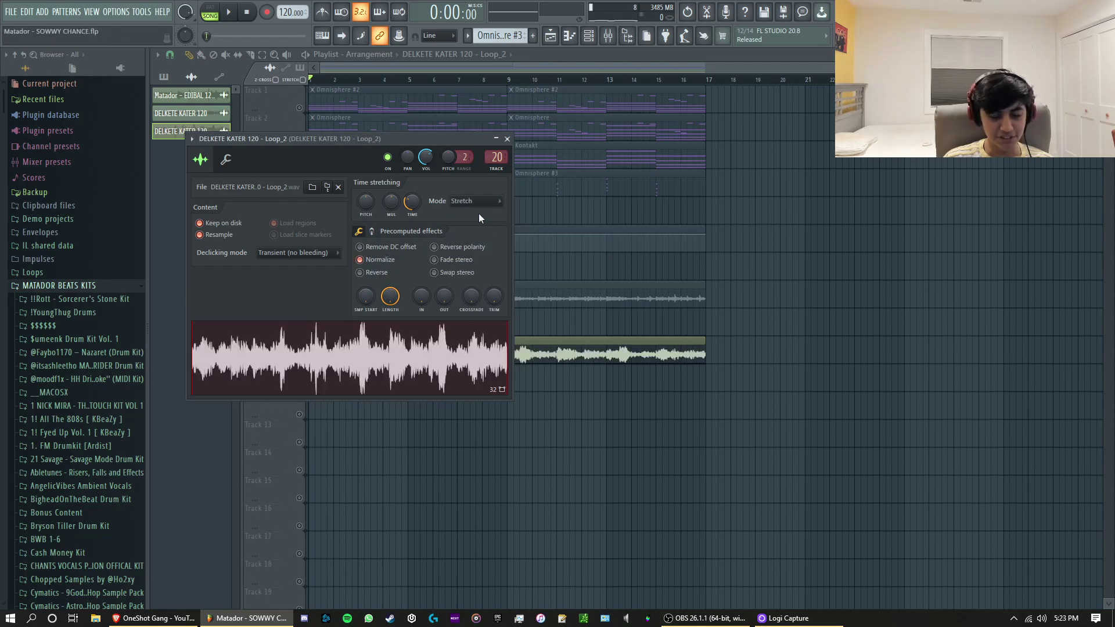
key("Escape")
Step: Route the Loop_2 clip to mixer track 30 and check its signal on Insert 30
double_click(432, 360)
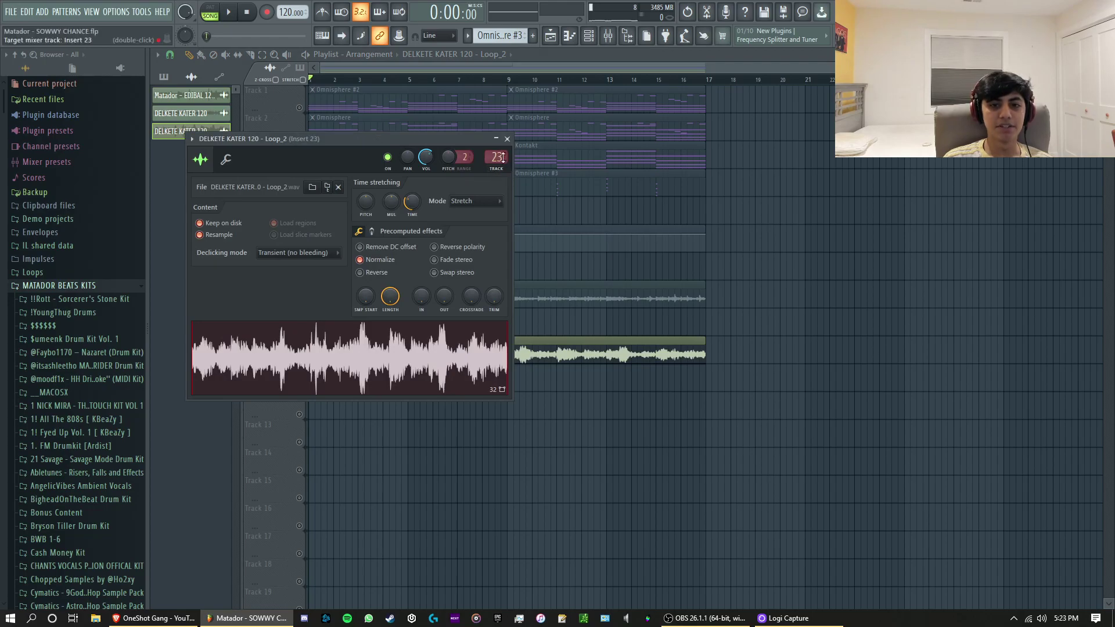
key("Escape")
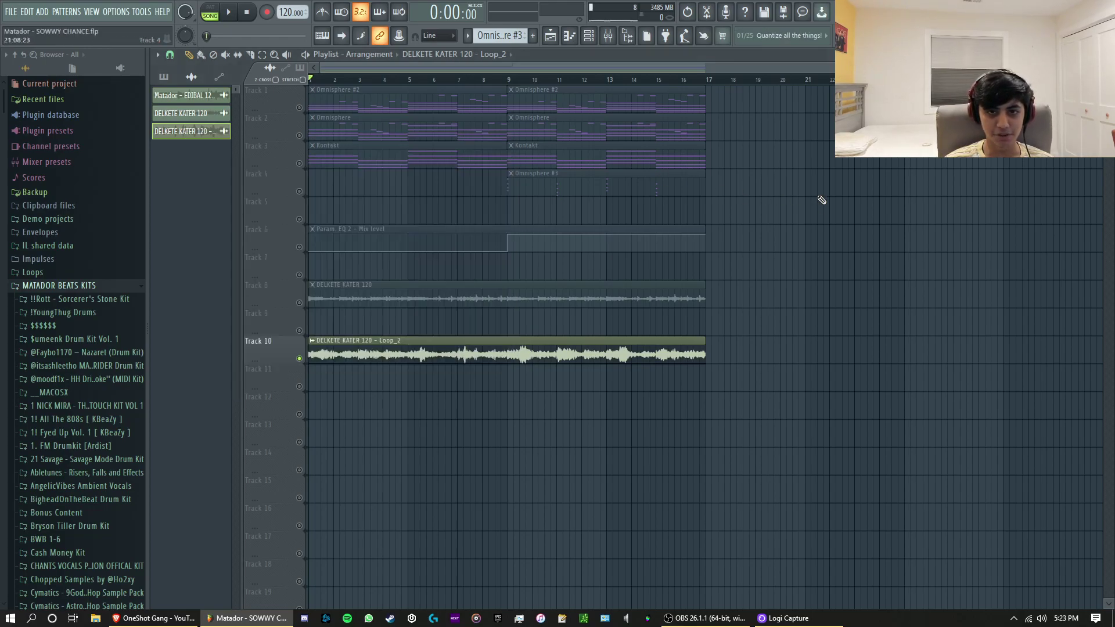
left_click(616, 35)
scroll(725, 325, "right", 5)
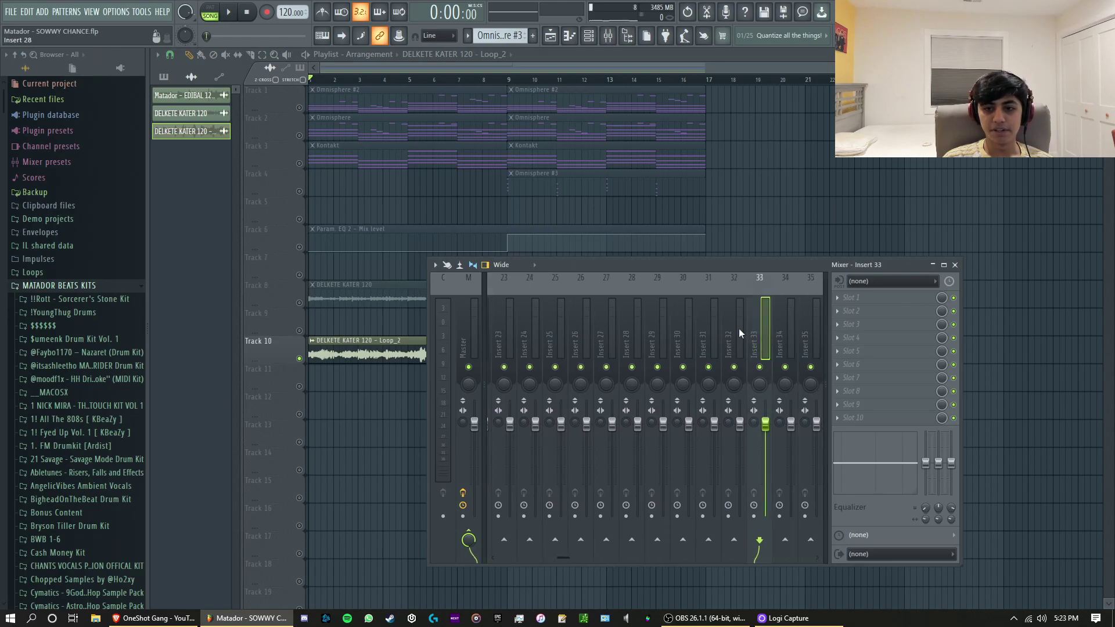
left_click(678, 316)
key("space")
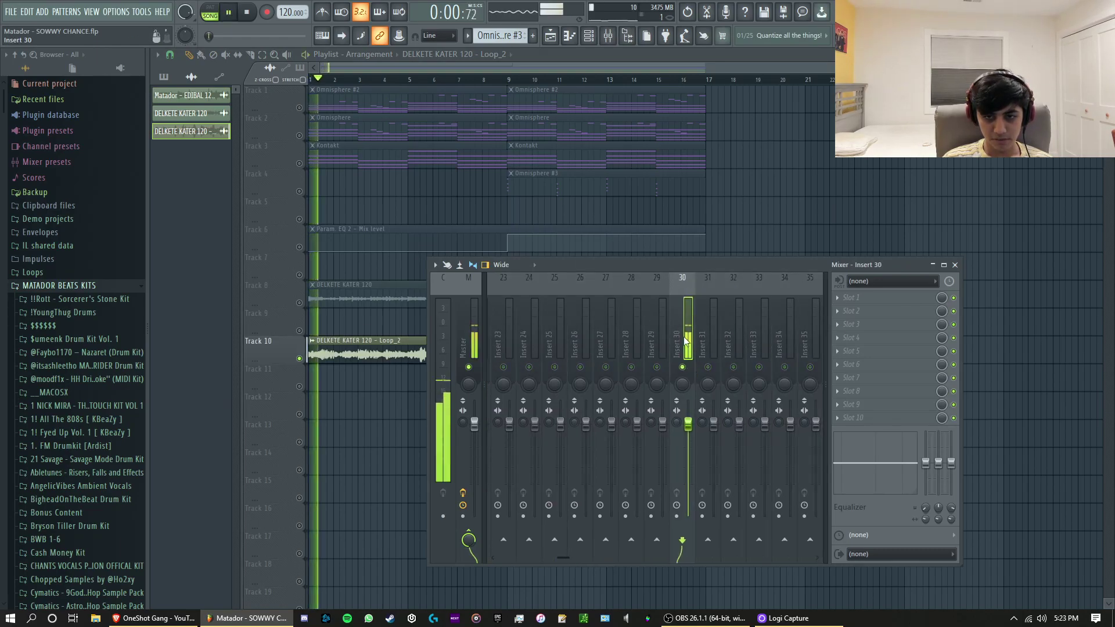
key("space")
Step: Add Fruity Parametric EQ 2 to the first effect slot of Insert 30 and play the loop in its enlarged editor
left_click(865, 297)
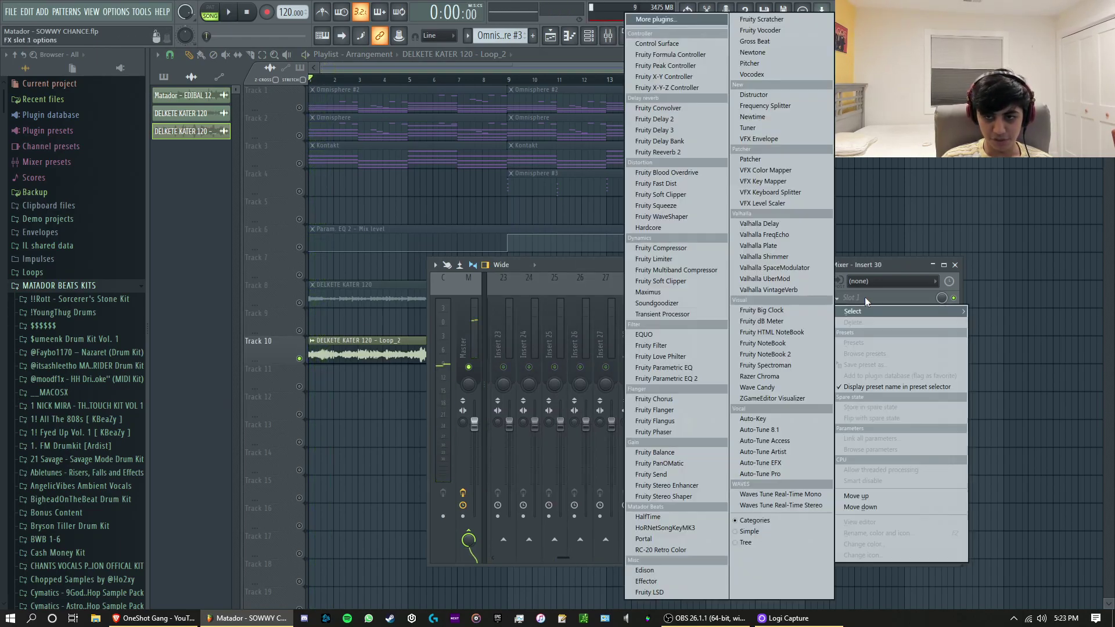
left_click(685, 379)
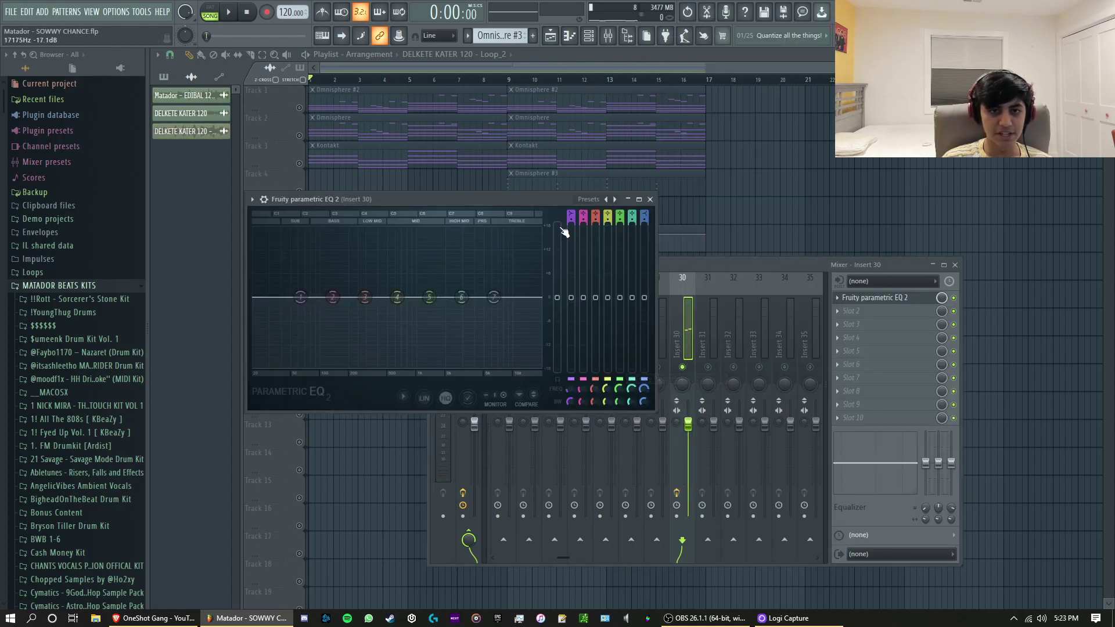
left_click(639, 200)
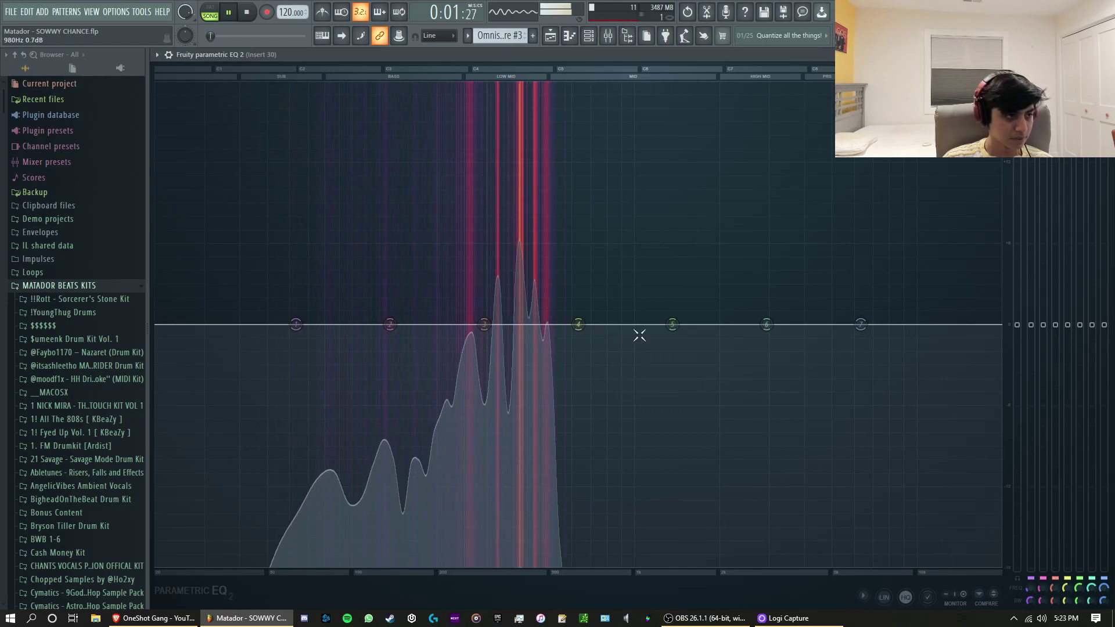
key("space")
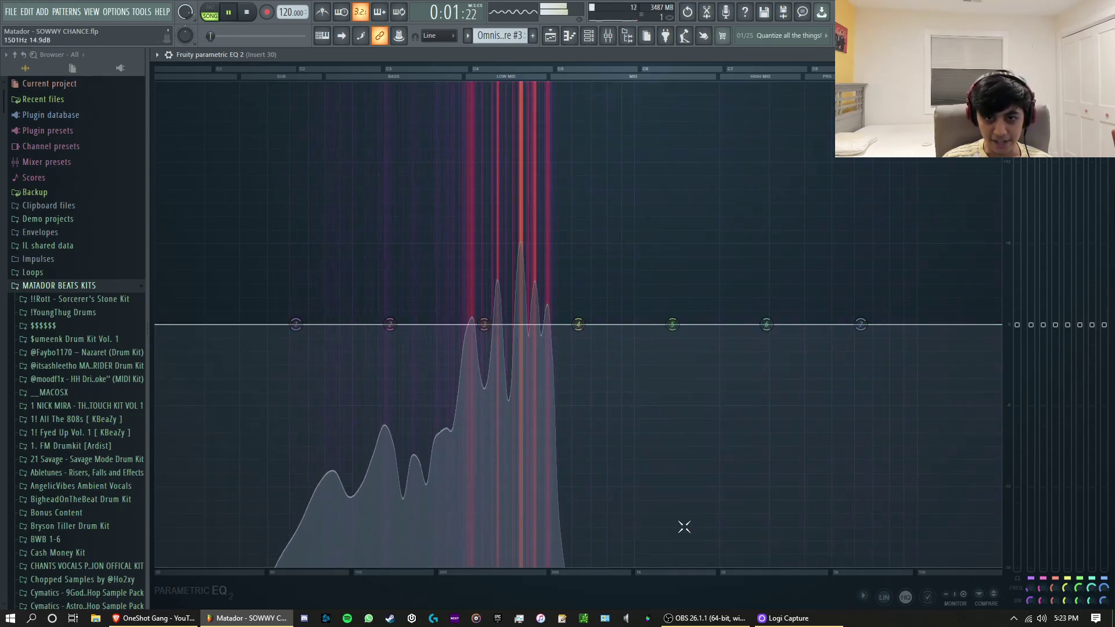
Step: Try moving EQ band 7 down to about 1.5 kHz with a slight cut, and reset the band
left_click_drag(860, 325, 689, 364)
right_click(689, 365)
left_click(706, 375)
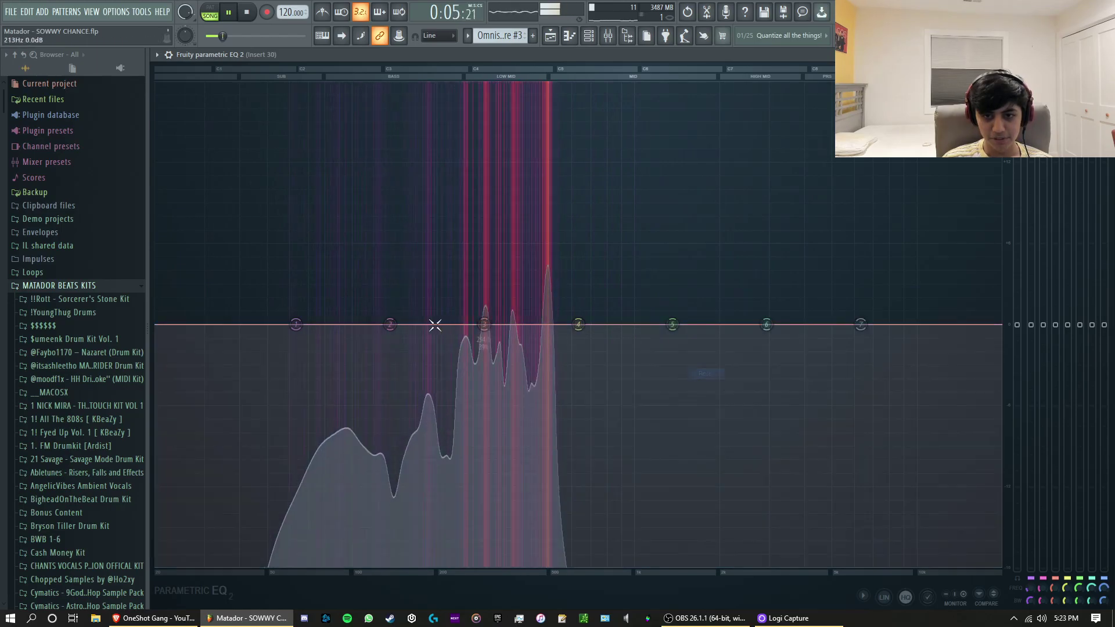
Step: Cut EQ band 3 by about 9 dB around 450 Hz and adjust its bandwidth
left_click_drag(483, 324, 544, 433)
scroll(549, 446, "down", 2)
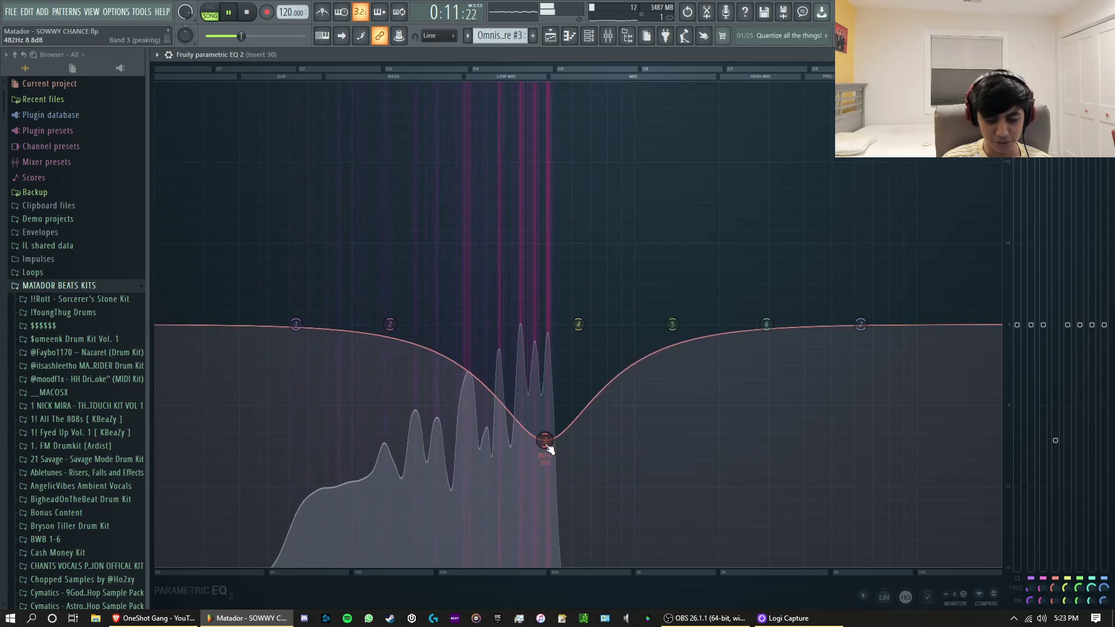
scroll(549, 448, "down", 1)
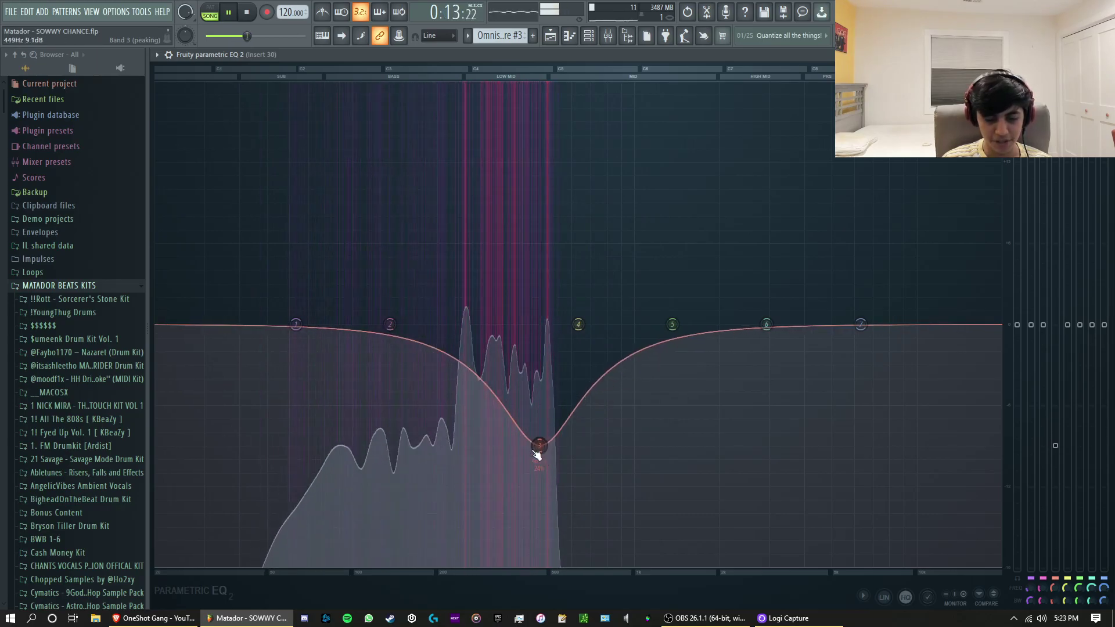
Step: Roll off the lows by lowering EQ band 1 to -18 dB at 150 Hz with a steep slope, and fine-tune the band 3 dip
left_click_drag(295, 324, 403, 566)
right_click(397, 556)
mouse_move(416, 586)
left_click(459, 529)
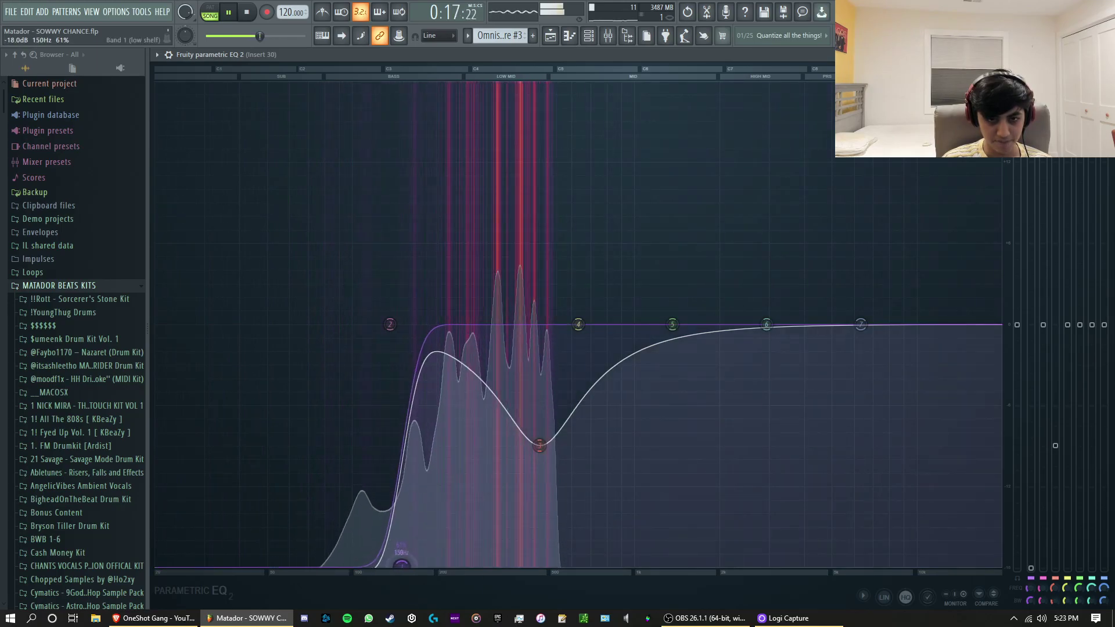
mouse_move(539, 445)
left_mouse_down()
mouse_move(515, 472)
mouse_move(535, 473)
mouse_move(530, 500)
mouse_move(532, 455)
left_mouse_up()
key("Escape")
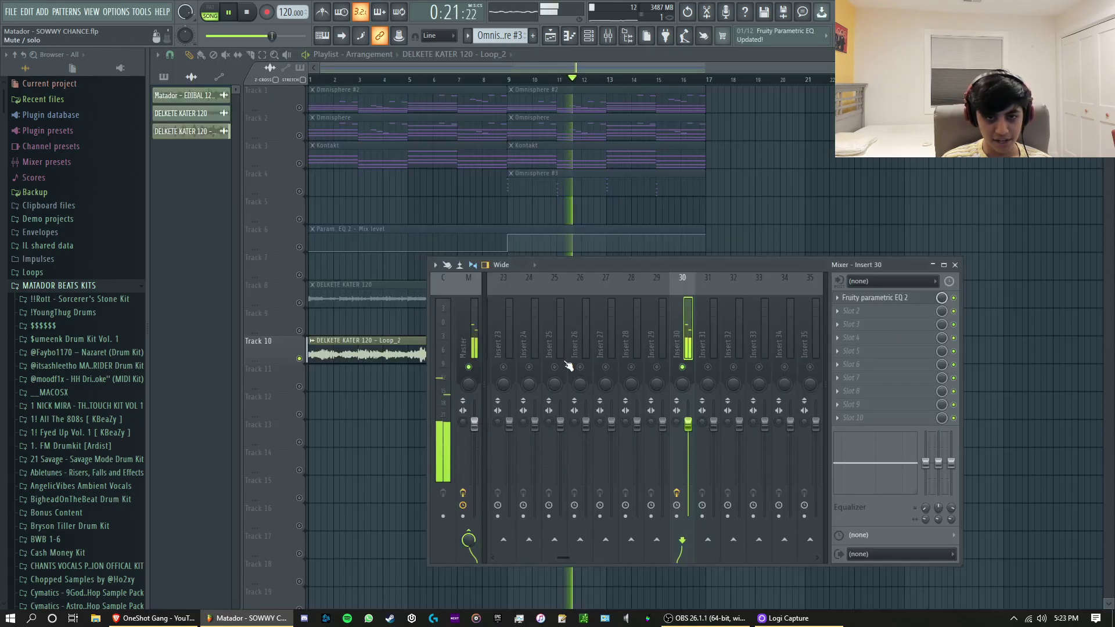
left_click(853, 392)
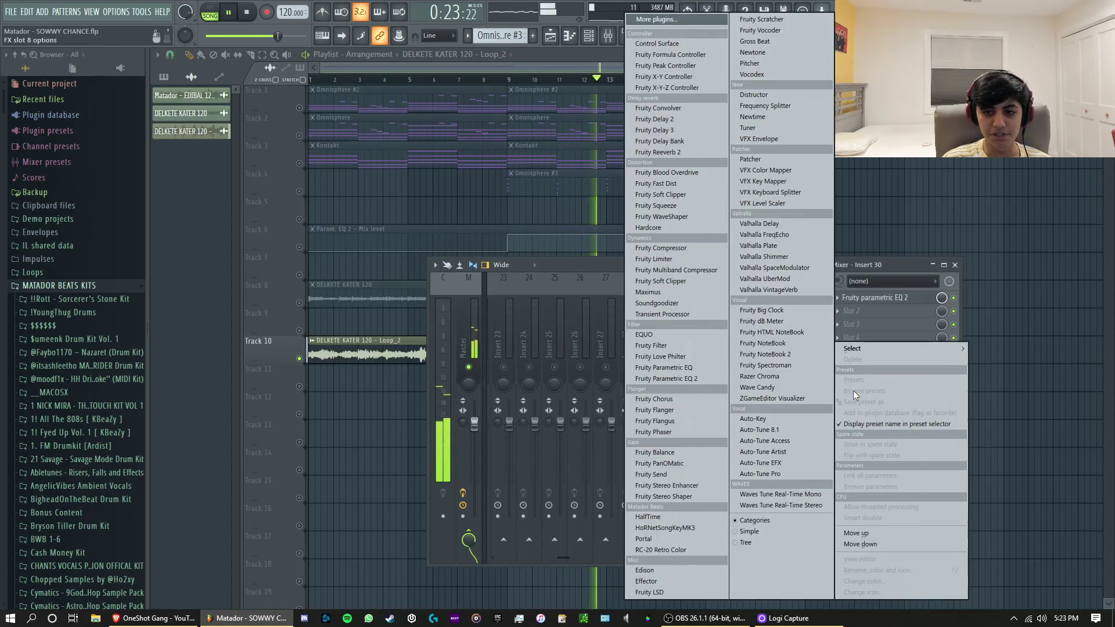
key("Escape")
key("Escape")
key("space")
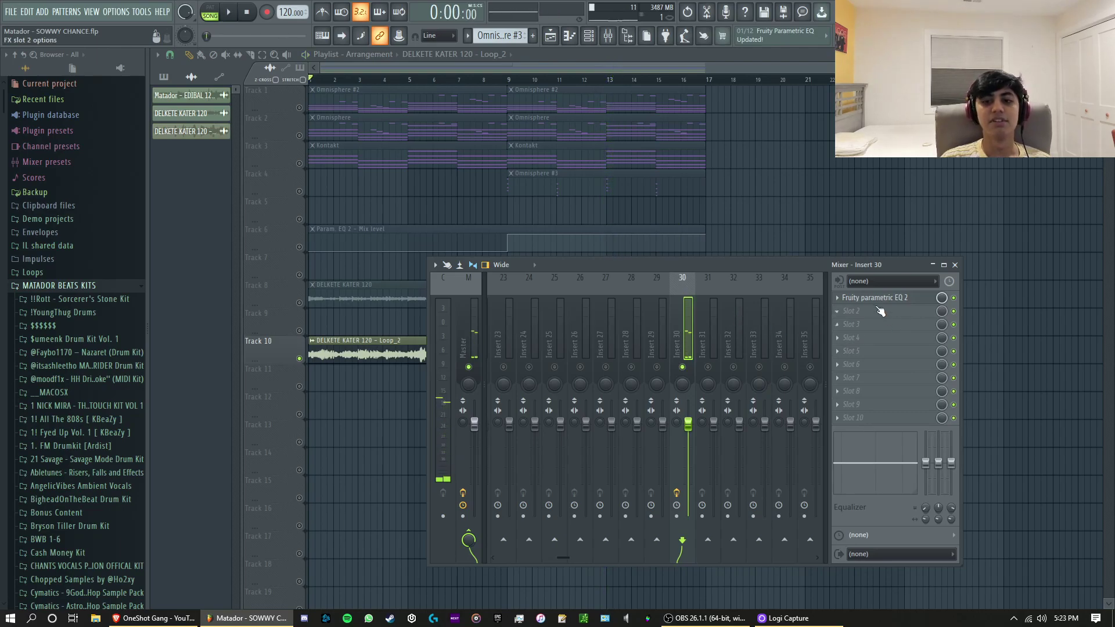
left_click(879, 298)
right_click(863, 325)
key("Escape")
key("Escape")
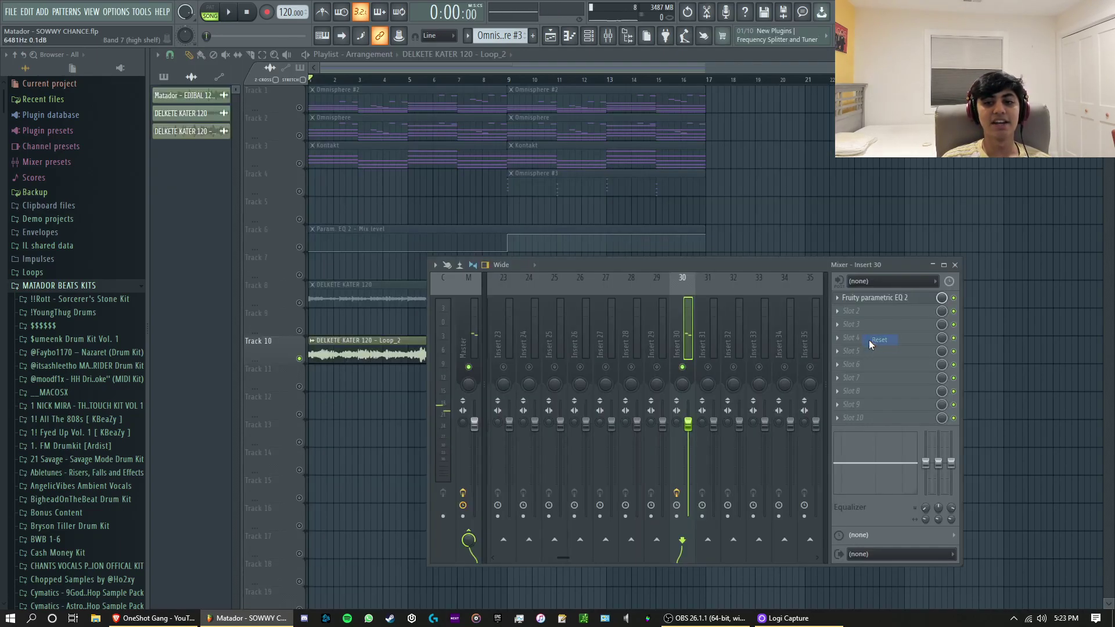
Step: Add Fruity Limiter to the second slot of Insert 30, raise its ceiling, and set the gain to about 10.8 dB during playback
left_click(852, 312)
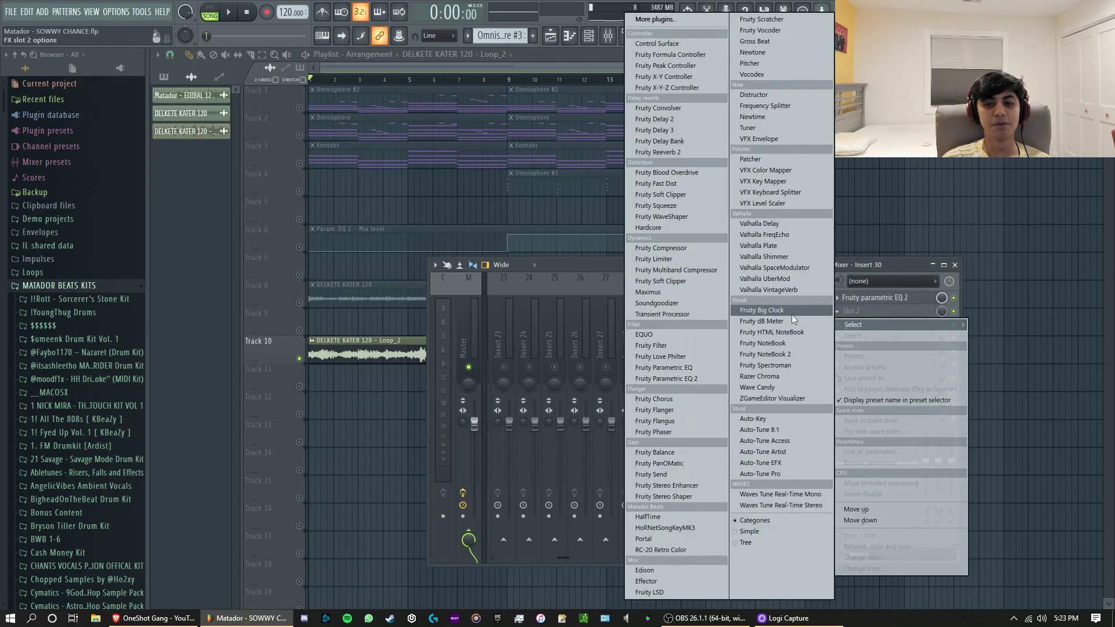
left_click(654, 259)
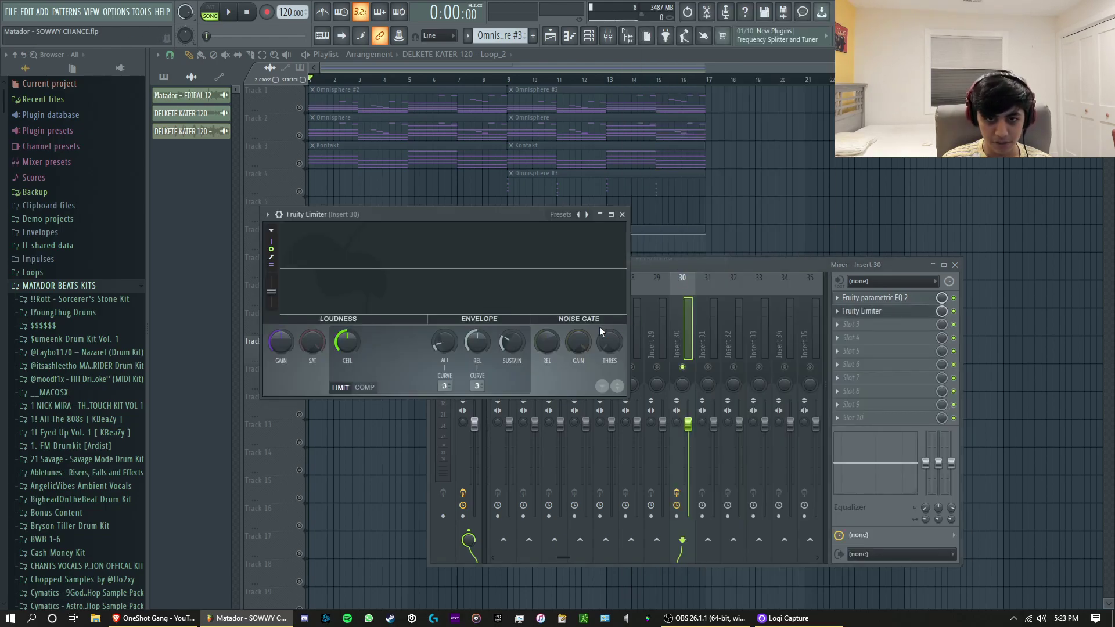
scroll(351, 342, "up", 10)
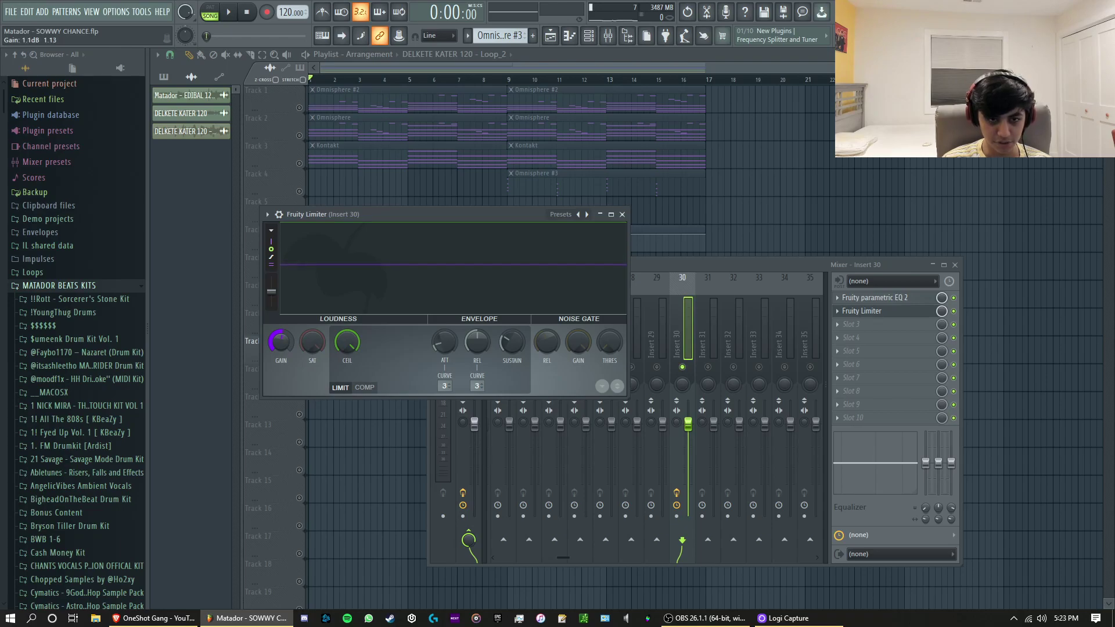
key("space")
left_click_drag(281, 341, 281, 332)
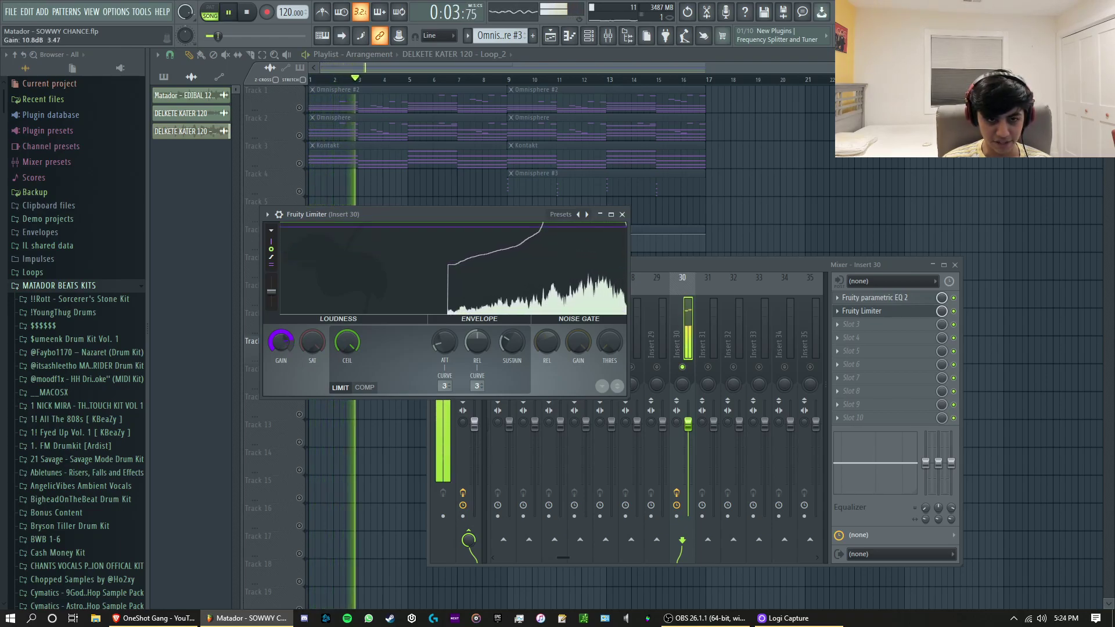
key("Escape")
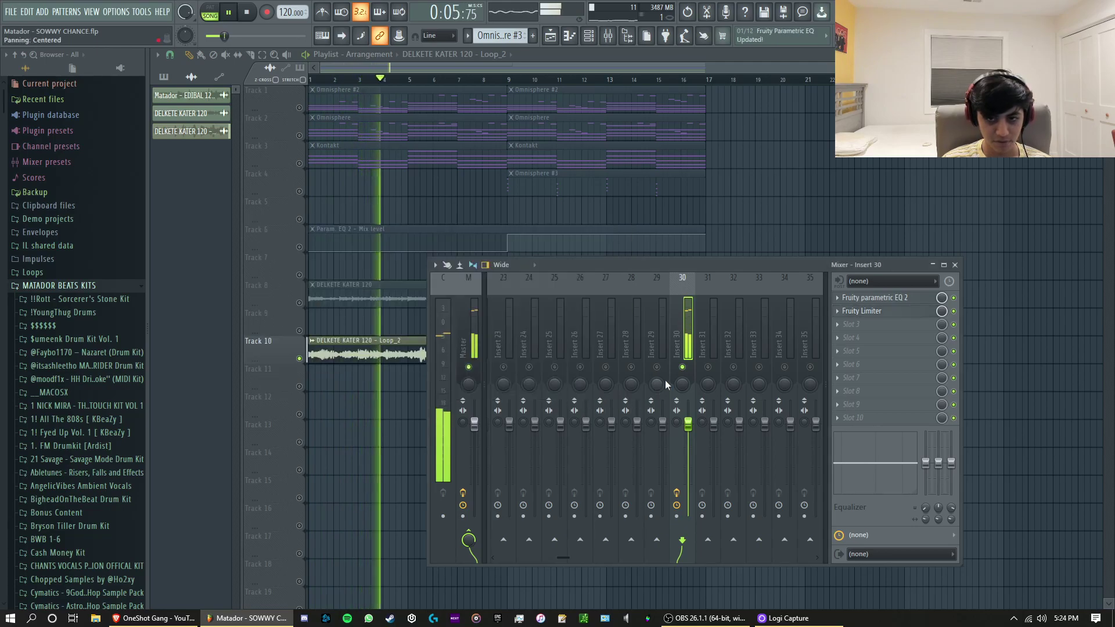
key("F9")
key("space")
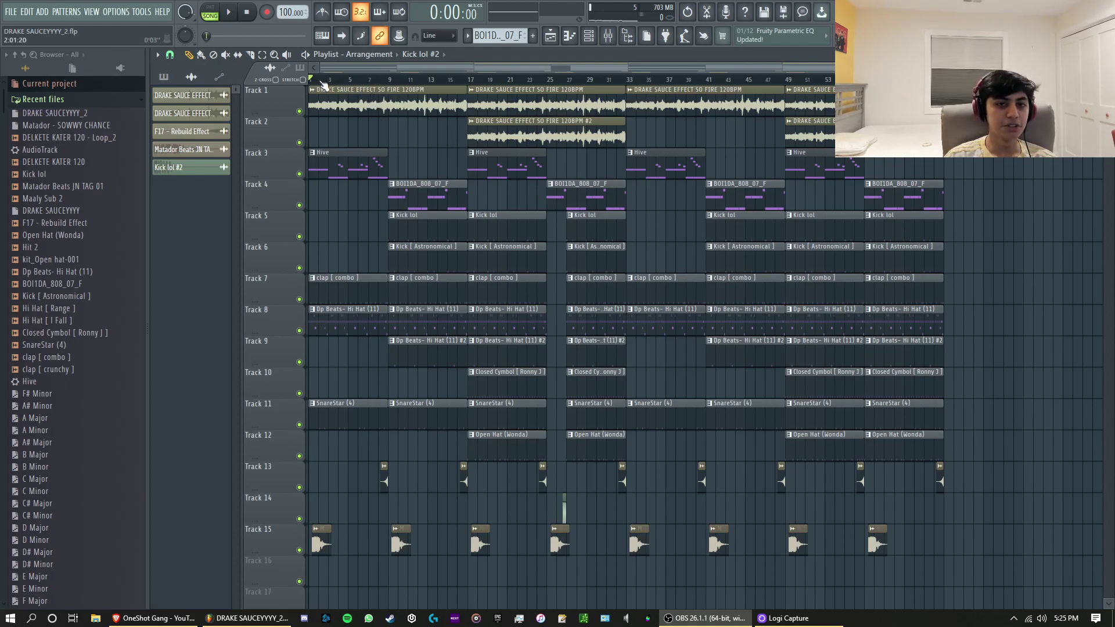
left_click(537, 278)
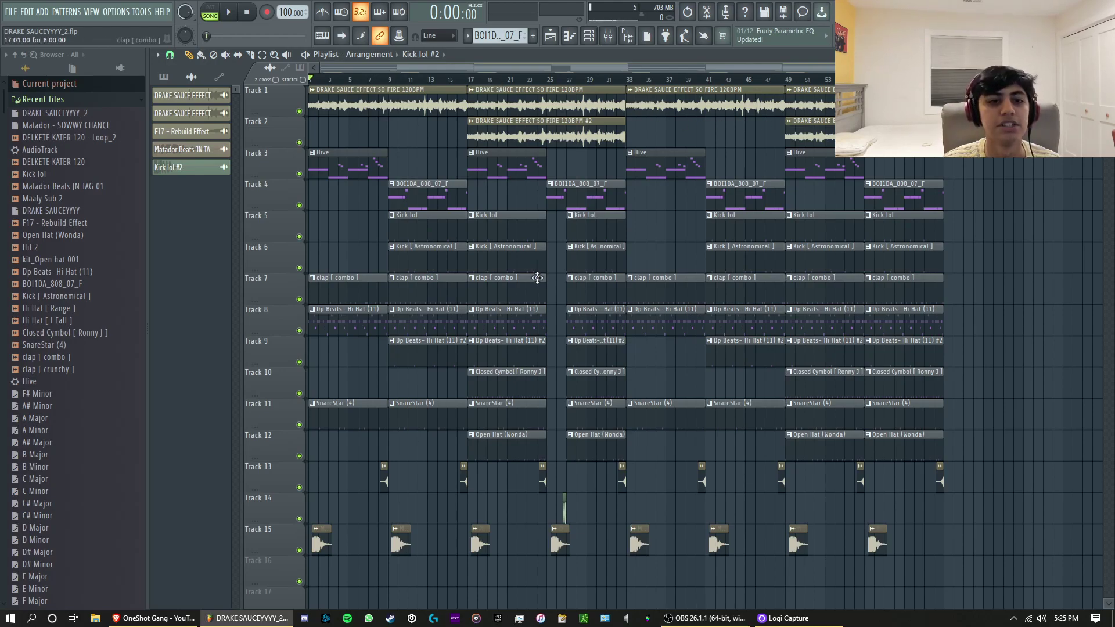